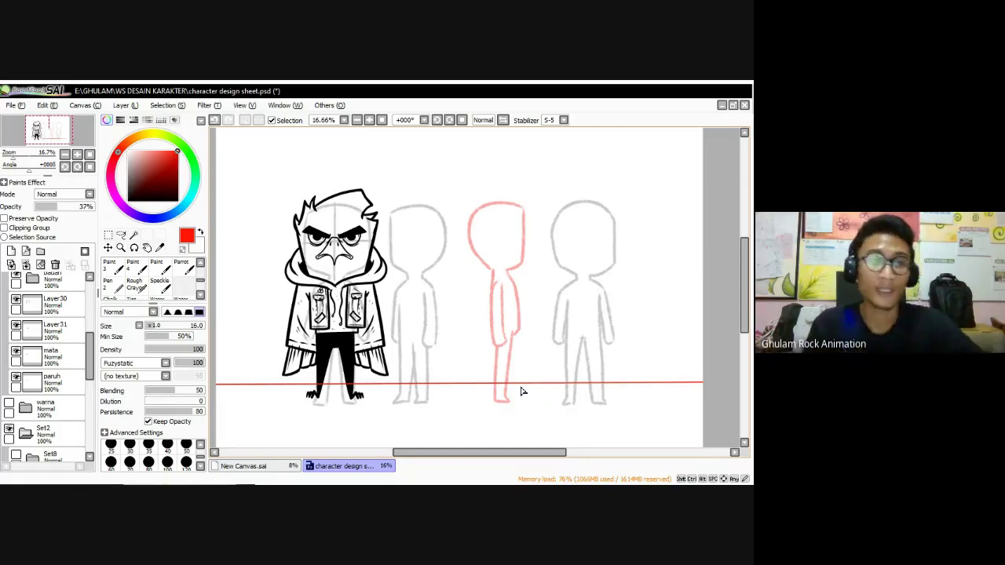
Make Layer21 and the Set8 folder inside the Set2 folder visible beneath the inked eagle character
{"action": "scroll", "coordinate": [47, 369], "scroll_direction": "down", "scroll_amount": 5}
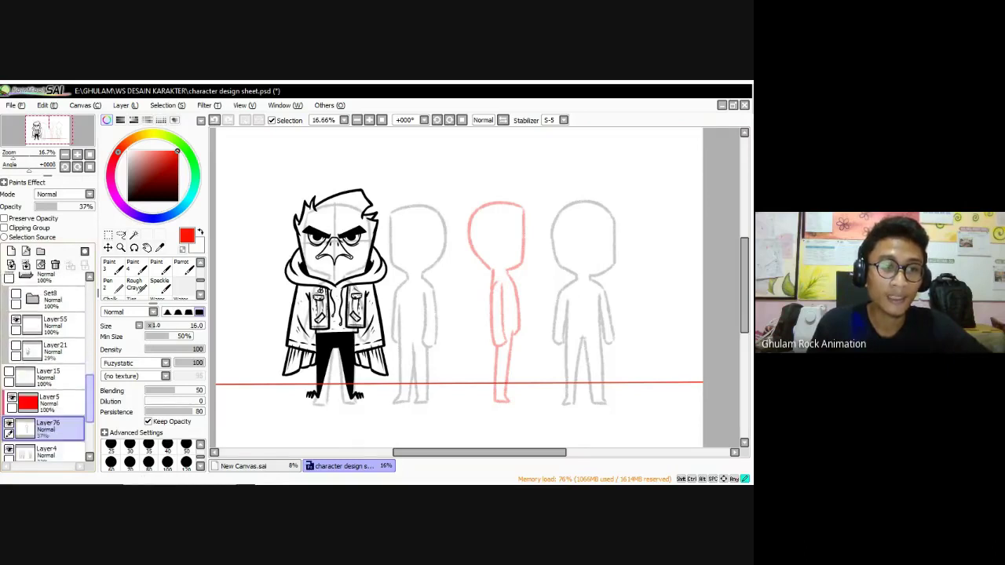
{"action": "scroll", "coordinate": [47, 366], "scroll_direction": "down", "scroll_amount": 1}
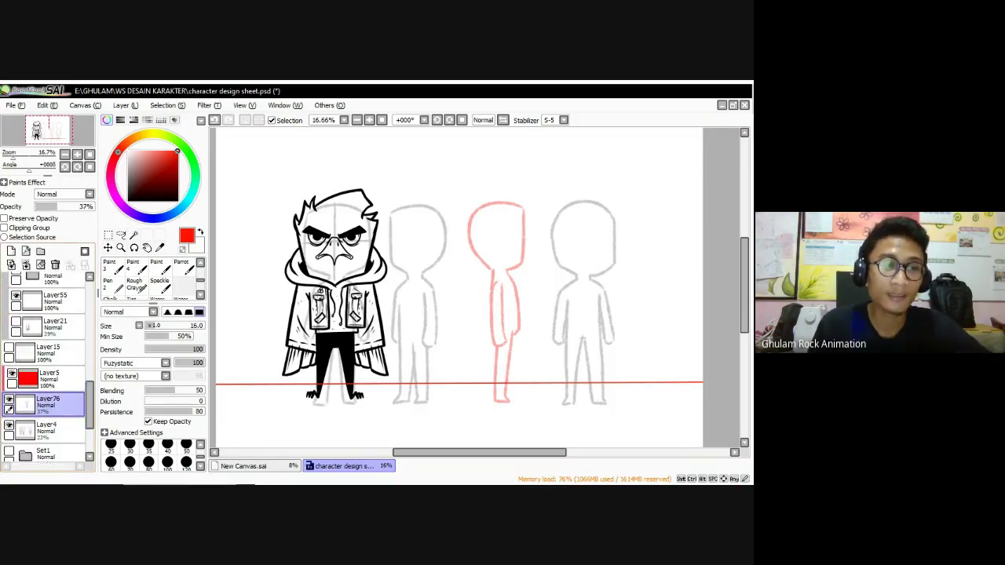
{"action": "scroll", "coordinate": [47, 366], "scroll_direction": "up", "scroll_amount": 1}
{"action": "scroll", "coordinate": [47, 366], "scroll_direction": "up", "scroll_amount": 2}
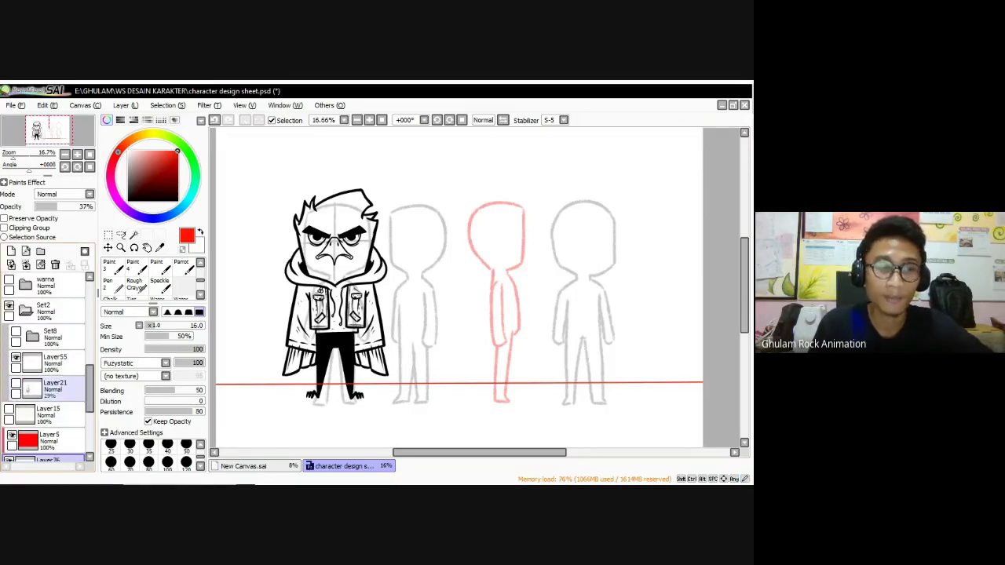
{"action": "left_click", "coordinate": [15, 383]}
{"action": "scroll", "coordinate": [47, 361], "scroll_direction": "up", "scroll_amount": 2}
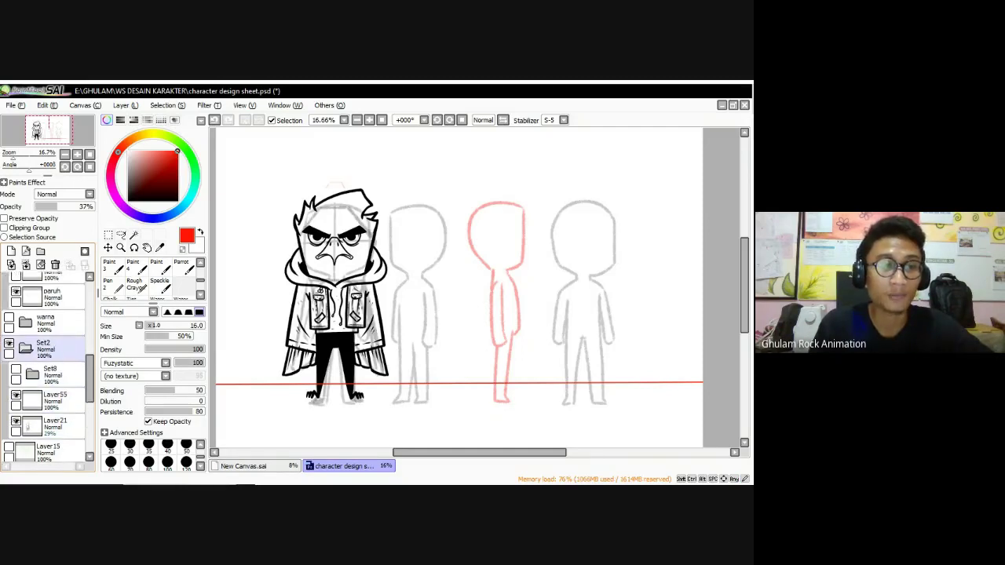
{"action": "left_click", "coordinate": [16, 369]}
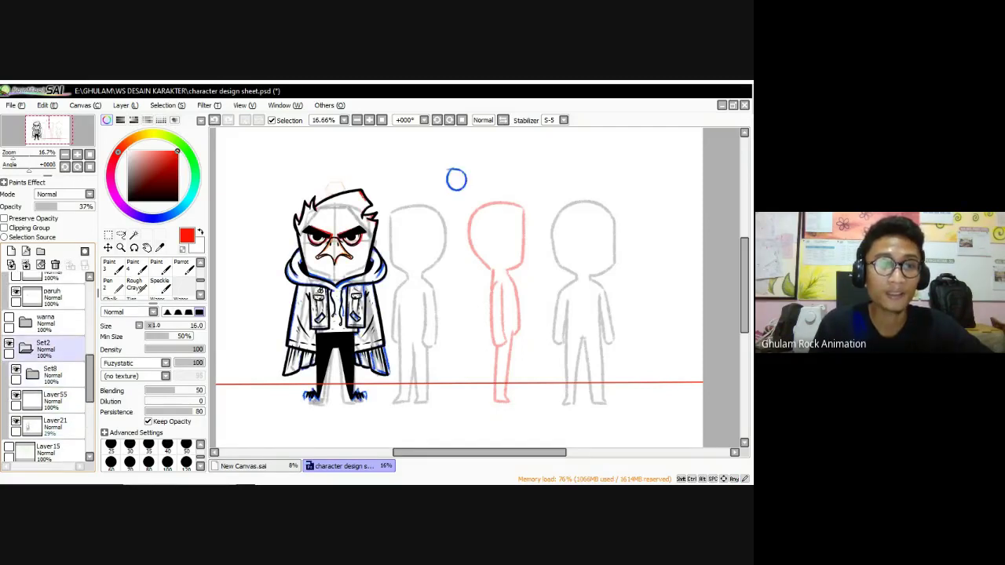
Collapse the Set2 folder and hide the ink folder, leaving the coloured sketch of the eagle on show
{"action": "left_click", "coordinate": [26, 349]}
{"action": "scroll", "coordinate": [25, 352], "scroll_direction": "up", "scroll_amount": 2}
{"action": "scroll", "coordinate": [50, 435], "scroll_direction": "up", "scroll_amount": 6}
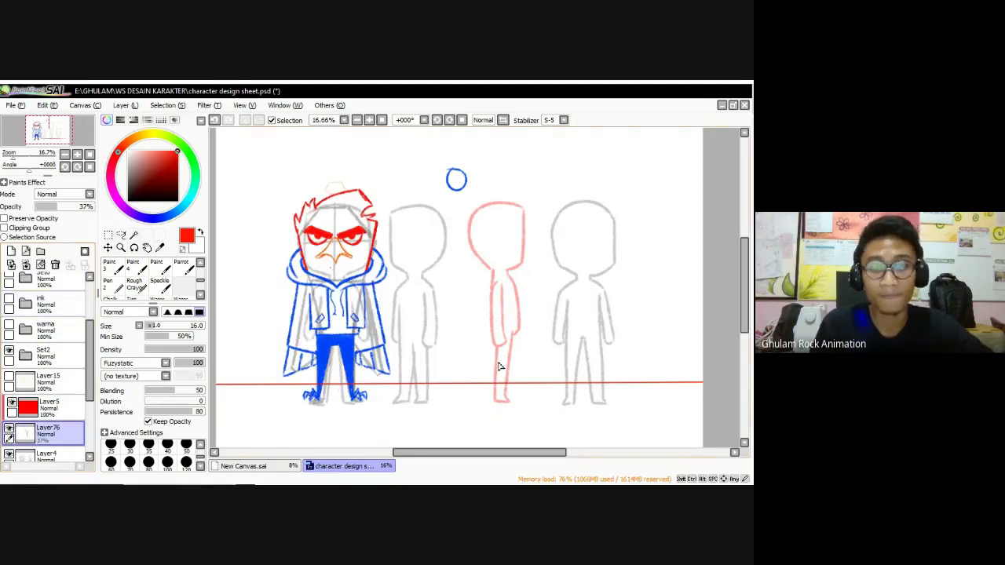
{"action": "scroll", "coordinate": [510, 366], "scroll_direction": "up", "scroll_amount": 1}
{"action": "left_click_drag", "start_coordinate": [626, 449], "coordinate": [619, 416]}
{"action": "scroll", "coordinate": [618, 416], "scroll_direction": "down", "scroll_amount": 1}
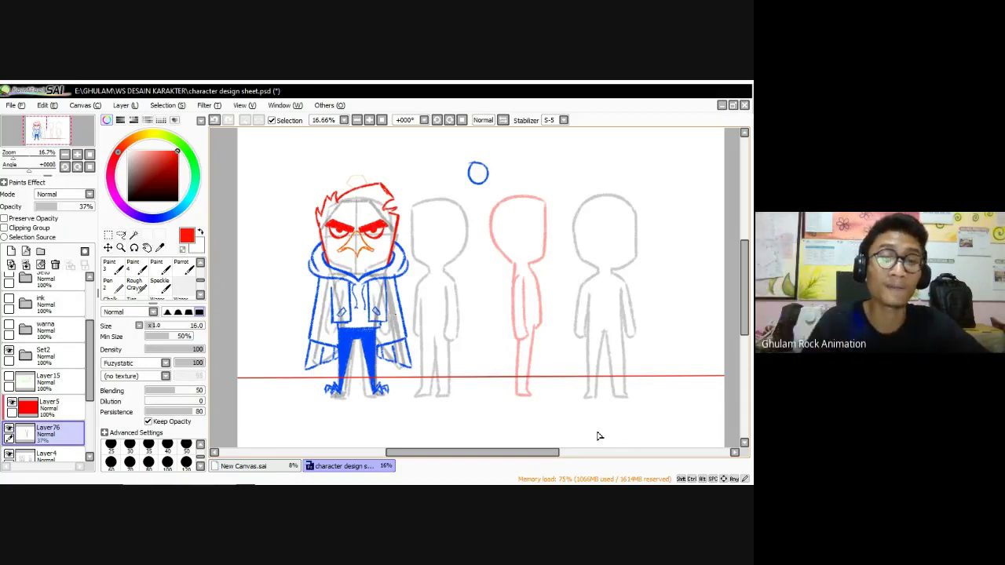
Make the ink folder visible again and hide the collapsed Set2 sketch folder
{"action": "left_click", "coordinate": [25, 355]}
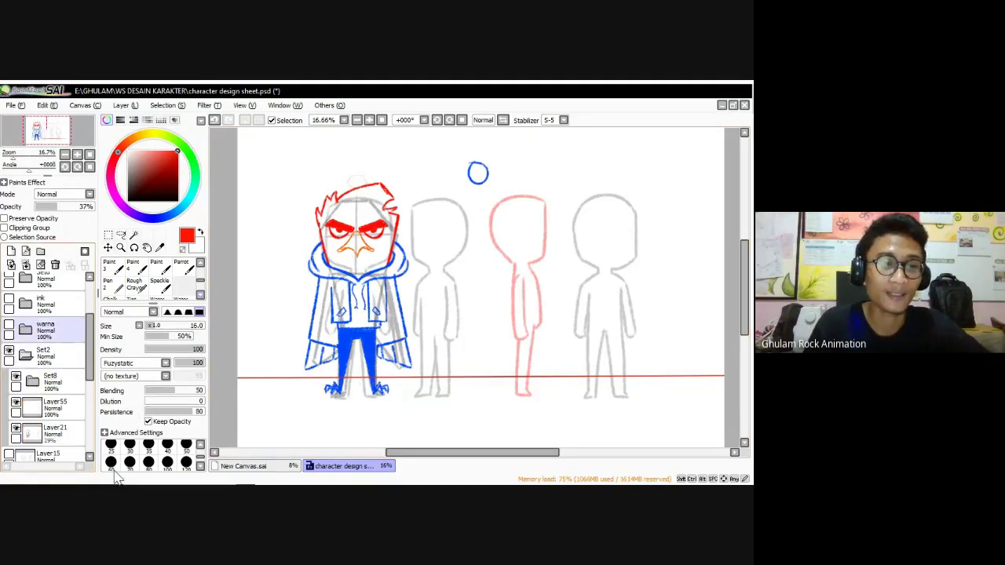
{"action": "scroll", "coordinate": [72, 341], "scroll_direction": "down", "scroll_amount": 1}
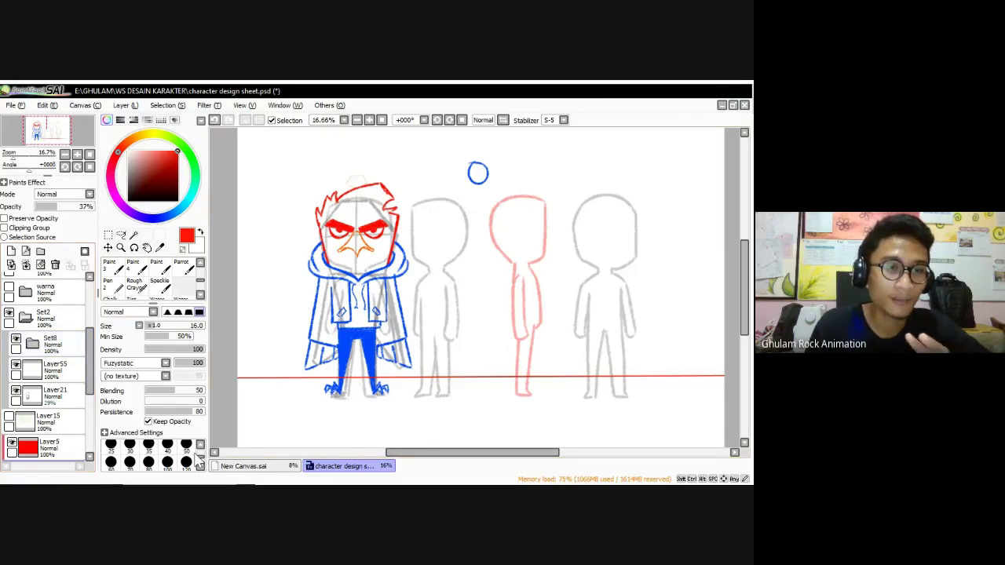
{"action": "scroll", "coordinate": [142, 450], "scroll_direction": "up", "scroll_amount": 2}
{"action": "left_click", "coordinate": [26, 363]}
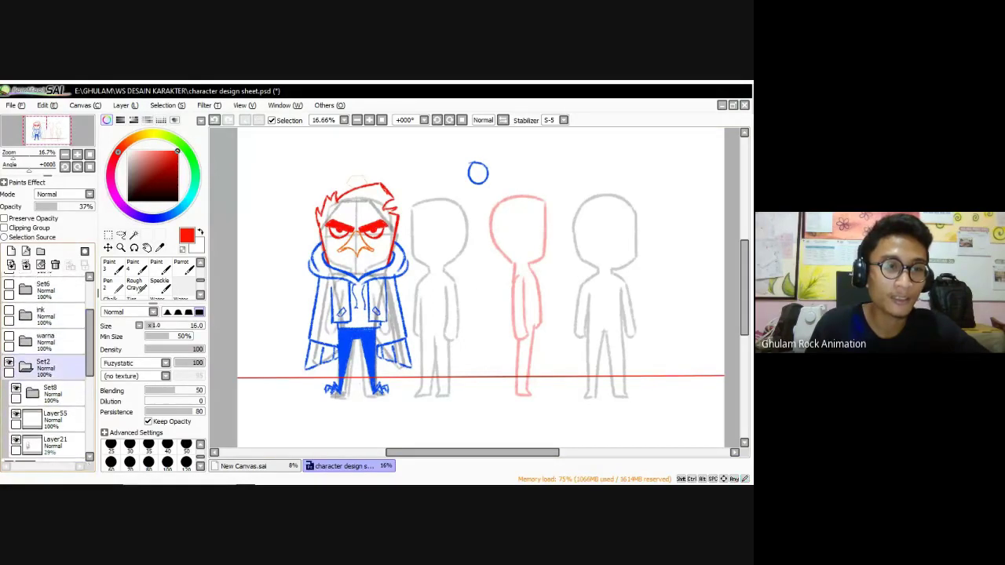
{"action": "left_click", "coordinate": [12, 442]}
{"action": "left_click", "coordinate": [9, 310]}
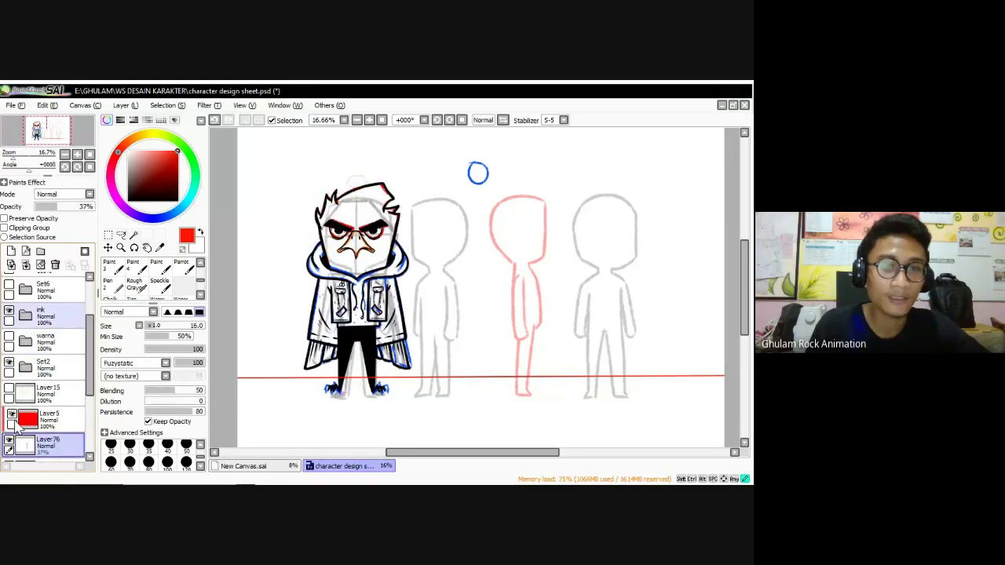
{"action": "left_click", "coordinate": [8, 362]}
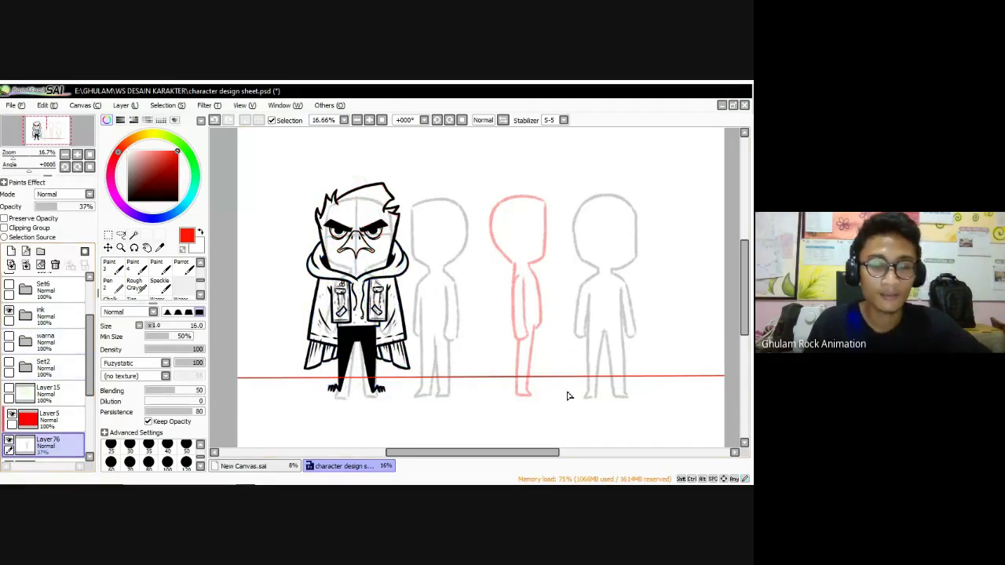
Hide the body guide layers Layer76 and Layer4 around the inked eagle
{"action": "left_click_drag", "start_coordinate": [590, 337], "coordinate": [584, 349]}
{"action": "scroll", "coordinate": [47, 428], "scroll_direction": "down", "scroll_amount": 1}
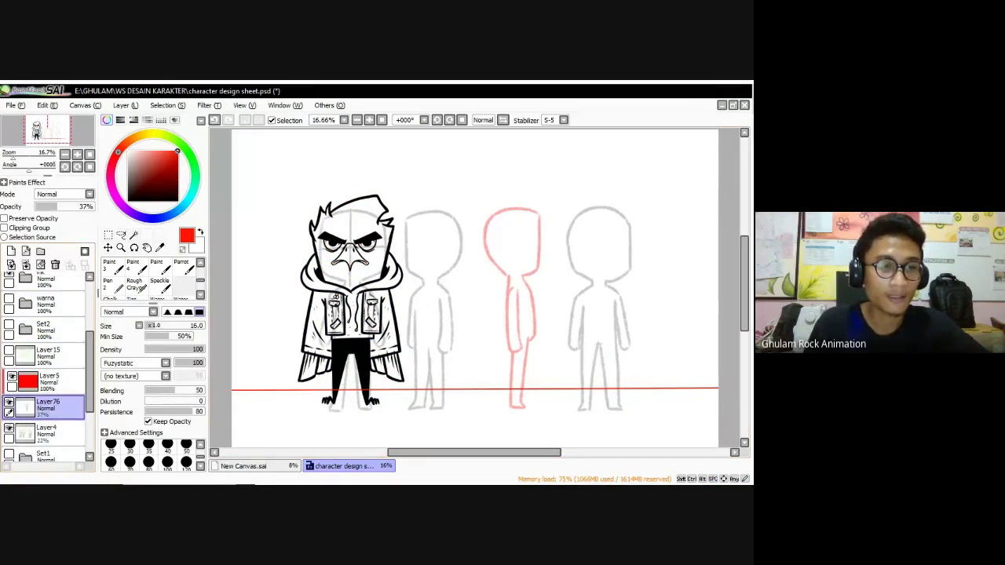
{"action": "left_click", "coordinate": [9, 402]}
{"action": "left_click", "coordinate": [8, 428]}
{"action": "left_click_drag", "start_coordinate": [424, 446], "coordinate": [427, 469]}
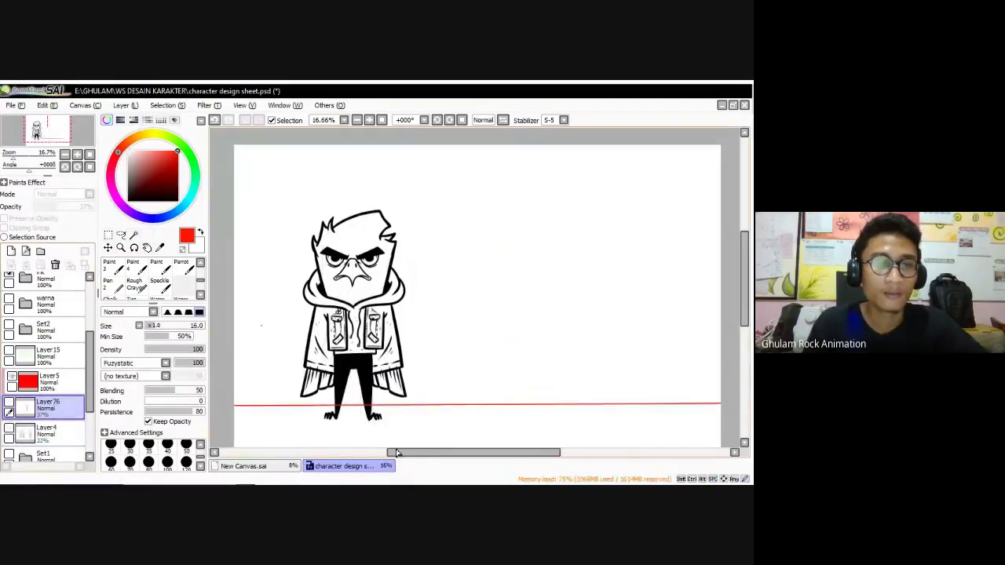
Show the warna folder to add the flat colours beneath the eagle's line art
{"action": "scroll", "coordinate": [31, 440], "scroll_direction": "up", "scroll_amount": 2}
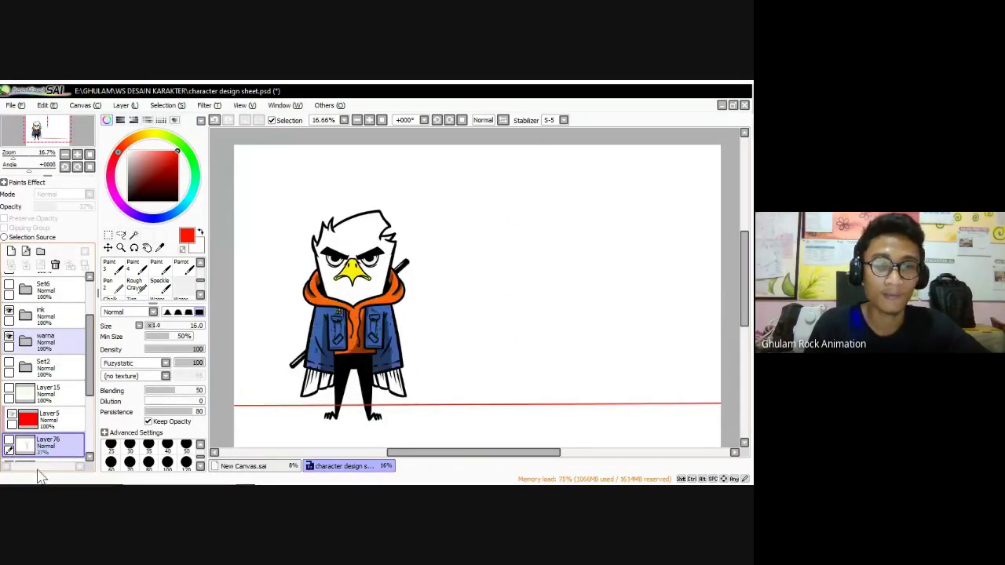
{"action": "left_click_drag", "start_coordinate": [659, 403], "coordinate": [648, 420]}
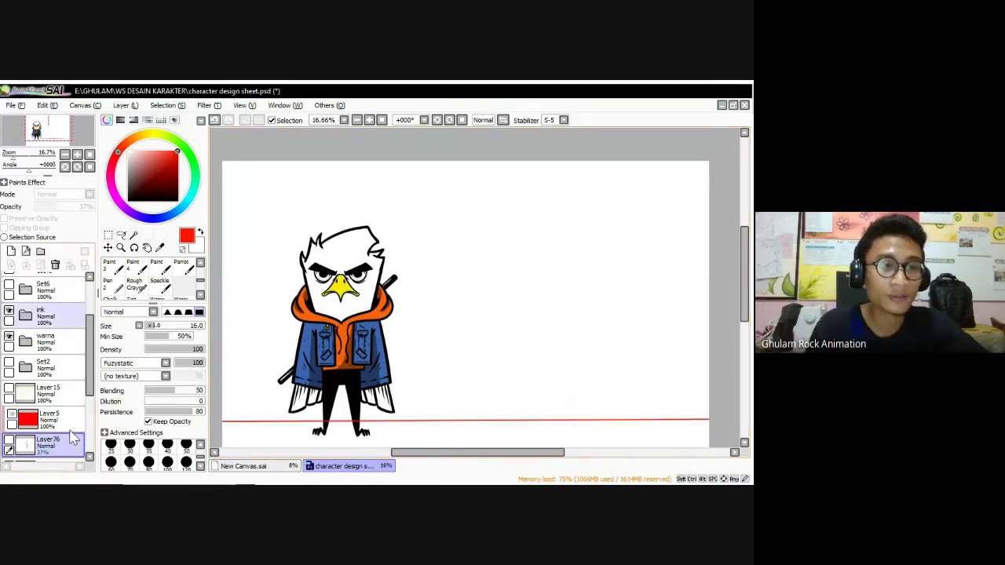
{"action": "left_click_drag", "start_coordinate": [90, 328], "coordinate": [92, 324]}
{"action": "scroll", "coordinate": [145, 447], "scroll_direction": "up", "scroll_amount": 2}
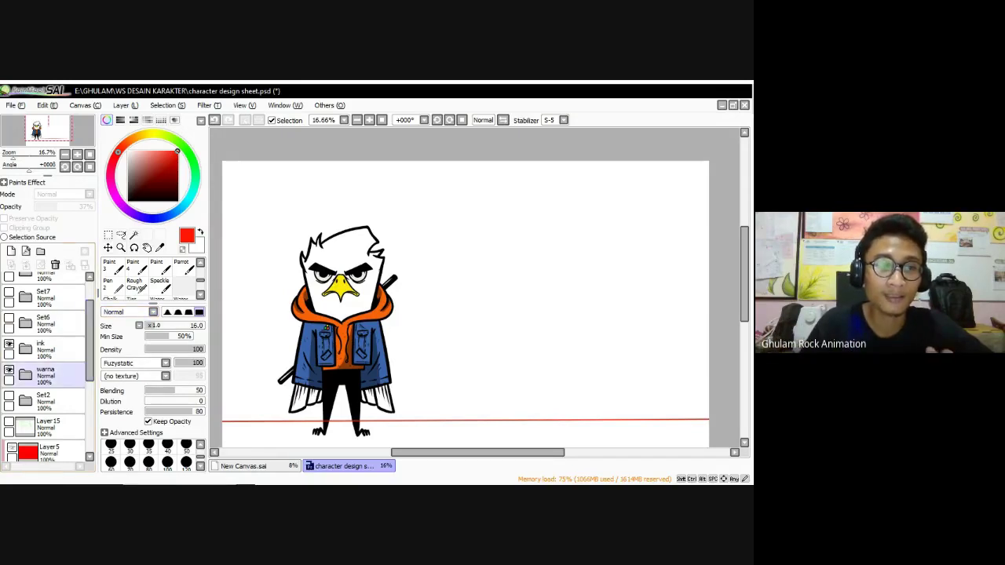
Show the Layer4 and Layer76 body guides beside the coloured eagle briefly and hide them again
{"action": "scroll", "coordinate": [47, 369], "scroll_direction": "down", "scroll_amount": 2}
{"action": "left_click", "coordinate": [47, 382]}
{"action": "left_click", "coordinate": [8, 405]}
{"action": "left_click", "coordinate": [9, 379]}
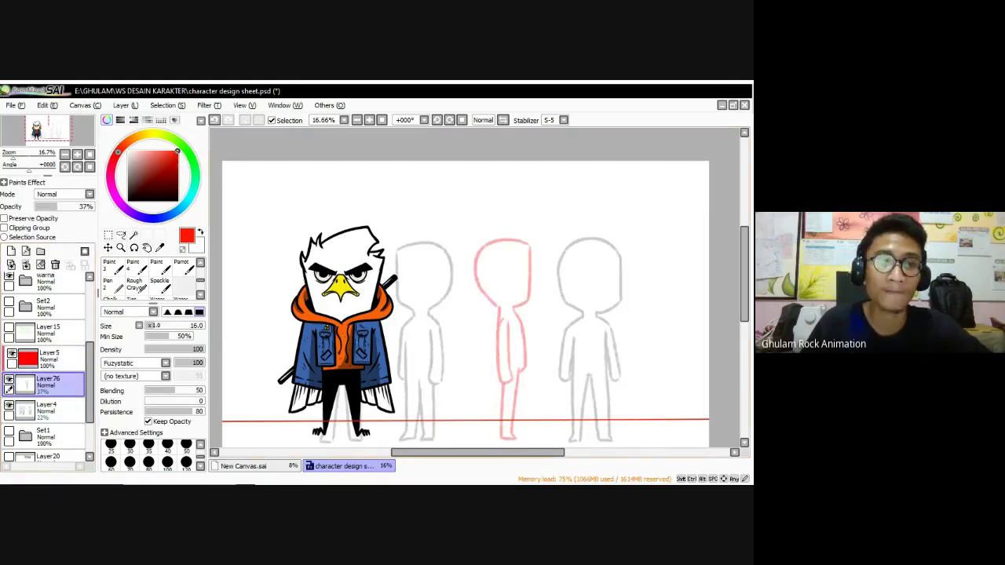
{"action": "left_click", "coordinate": [8, 379]}
{"action": "left_click", "coordinate": [9, 405]}
{"action": "scroll", "coordinate": [93, 471], "scroll_direction": "up", "scroll_amount": 4}
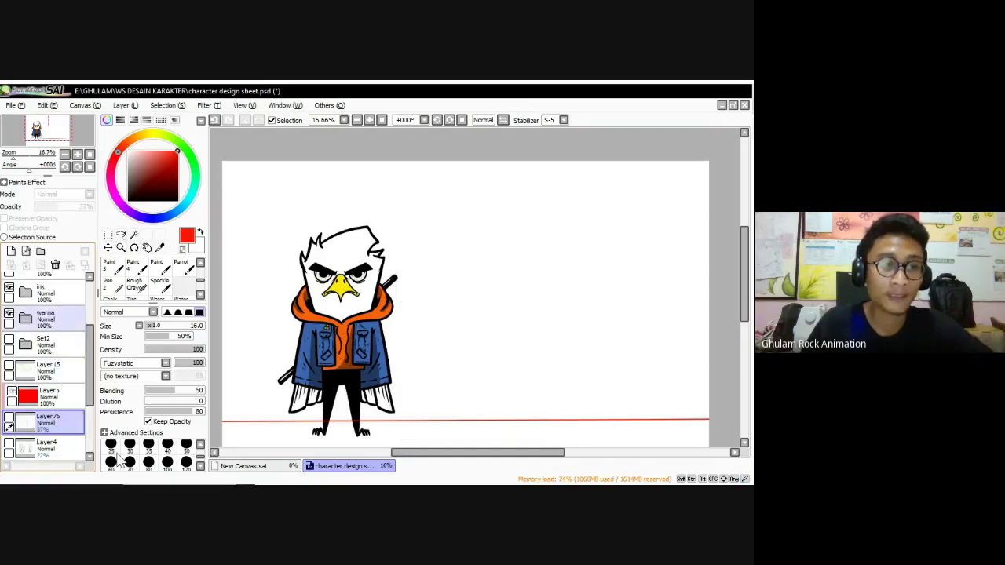
Show the Set7 folder with the action pose sketch and hide the Set6 folder with the green notes
{"action": "scroll", "coordinate": [93, 472], "scroll_direction": "up", "scroll_amount": 2}
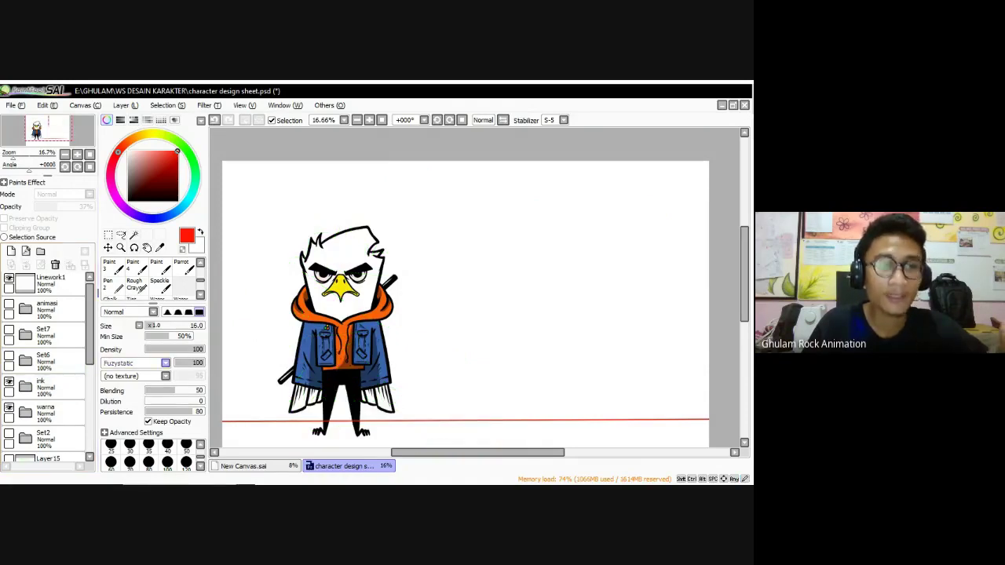
{"action": "scroll", "coordinate": [47, 366], "scroll_direction": "up", "scroll_amount": 1}
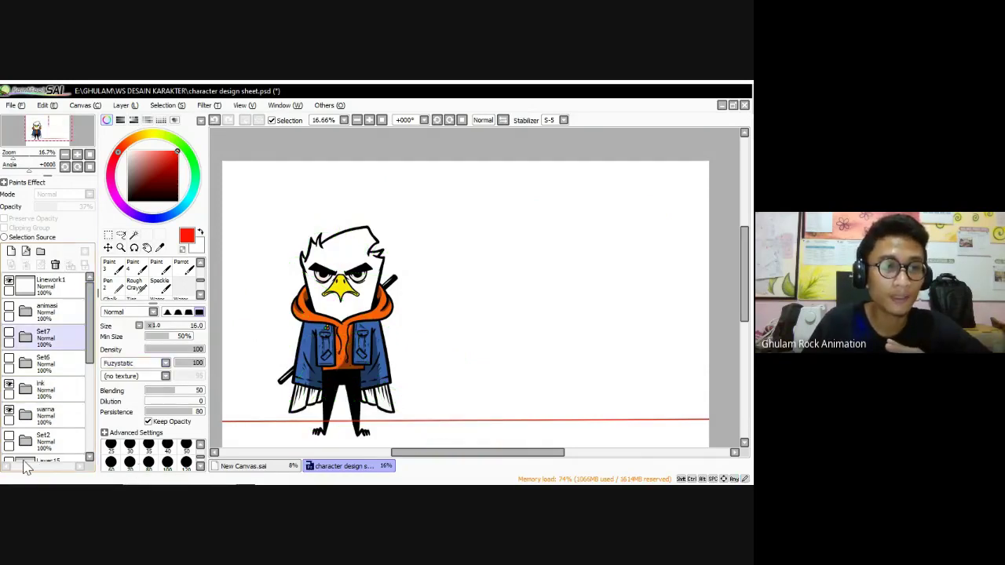
{"action": "left_click", "coordinate": [9, 332]}
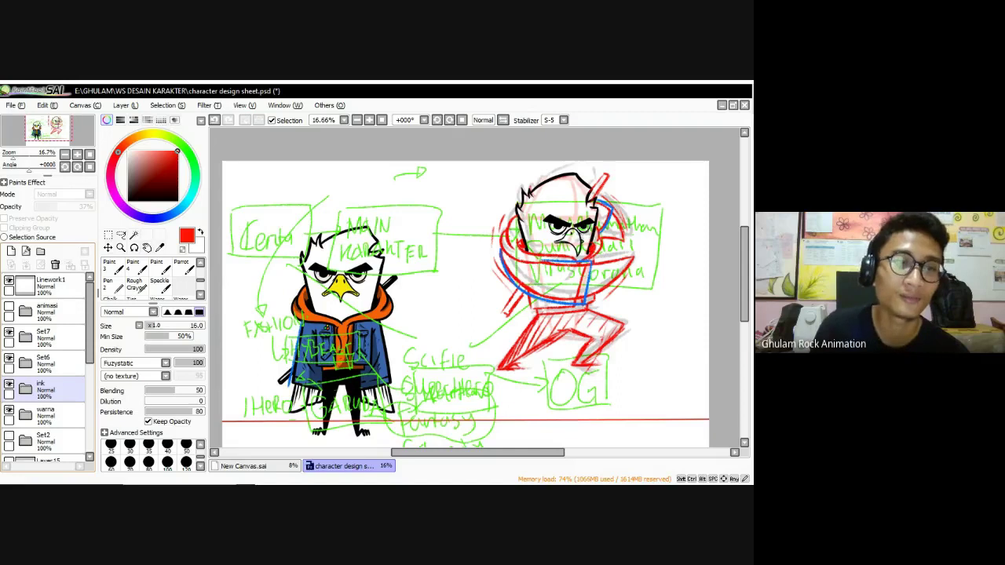
{"action": "left_click", "coordinate": [9, 357]}
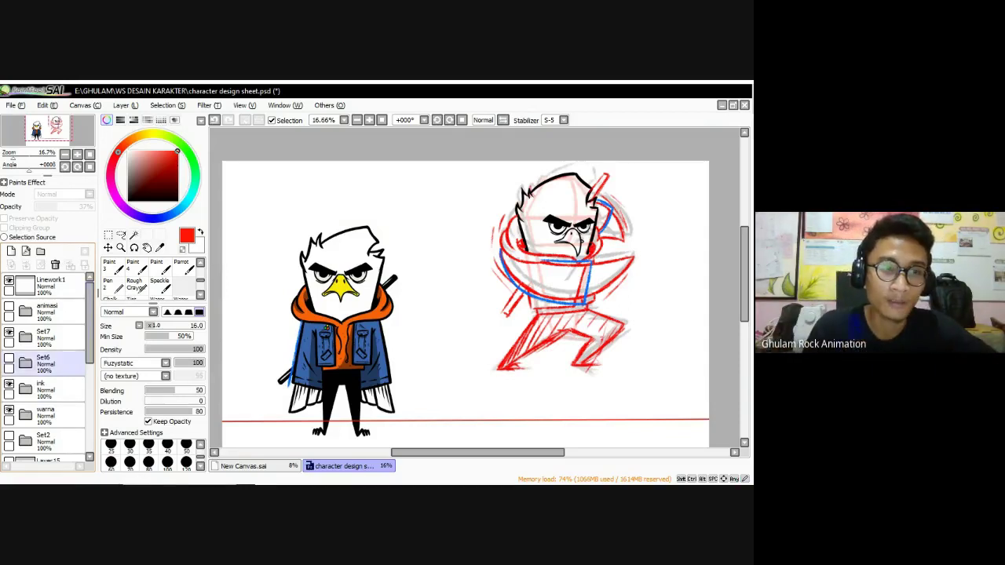
Hide the ink, Set7 and warna folders to clear the character drawings from the canvas
{"action": "left_click", "coordinate": [47, 389]}
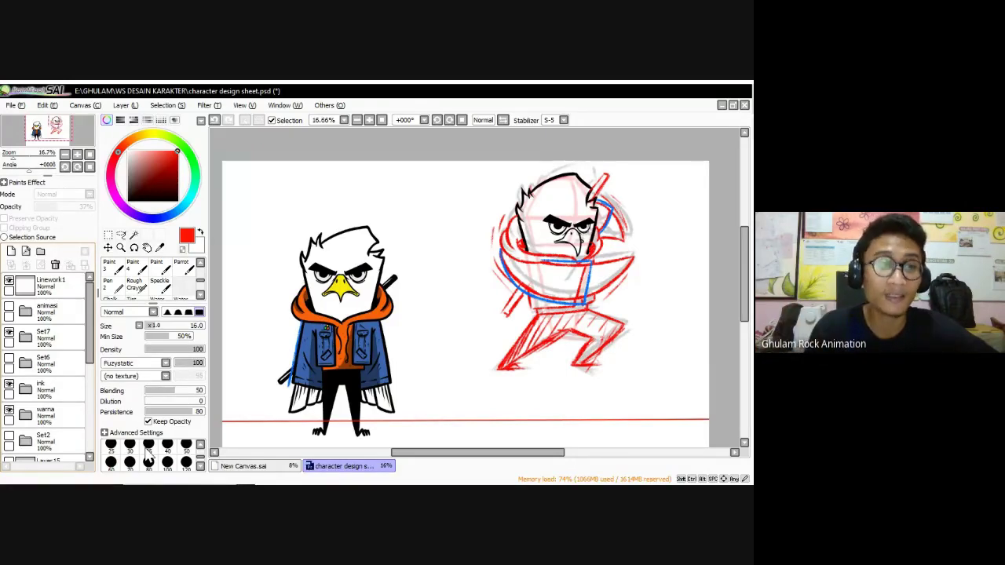
{"action": "left_click", "coordinate": [8, 384]}
{"action": "left_click", "coordinate": [9, 332]}
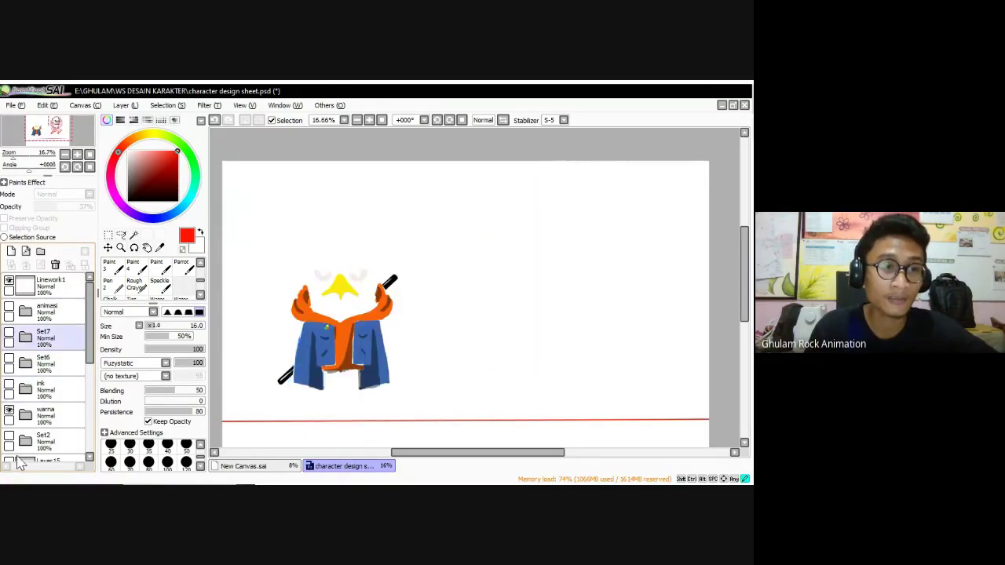
{"action": "left_click", "coordinate": [9, 332]}
{"action": "left_click", "coordinate": [9, 333]}
{"action": "left_click", "coordinate": [49, 415]}
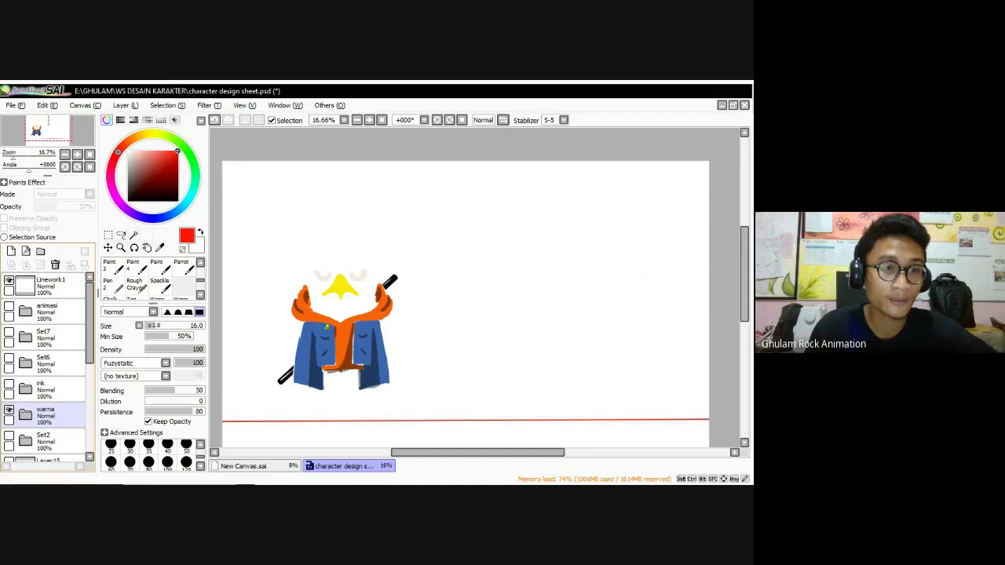
{"action": "left_click", "coordinate": [9, 415]}
Make the animasi folder with the four running eagle poses visible
{"action": "left_click", "coordinate": [47, 310]}
{"action": "left_click", "coordinate": [8, 308]}
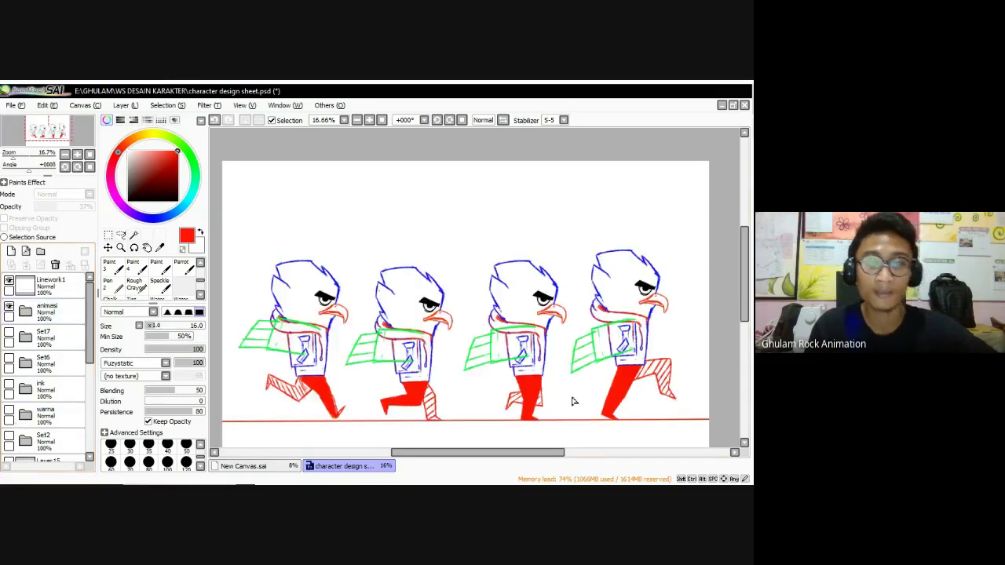
{"action": "scroll", "coordinate": [573, 402], "scroll_direction": "down", "scroll_amount": 2}
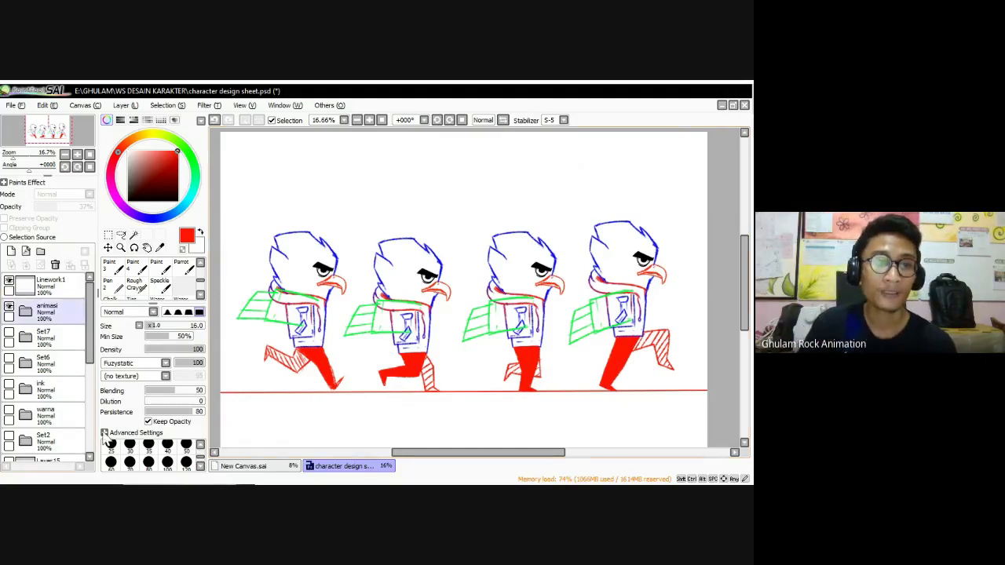
Expand the animasi folder and add a new layer above the Layer89 folder
{"action": "left_click", "coordinate": [25, 311]}
{"action": "left_click", "coordinate": [55, 336]}
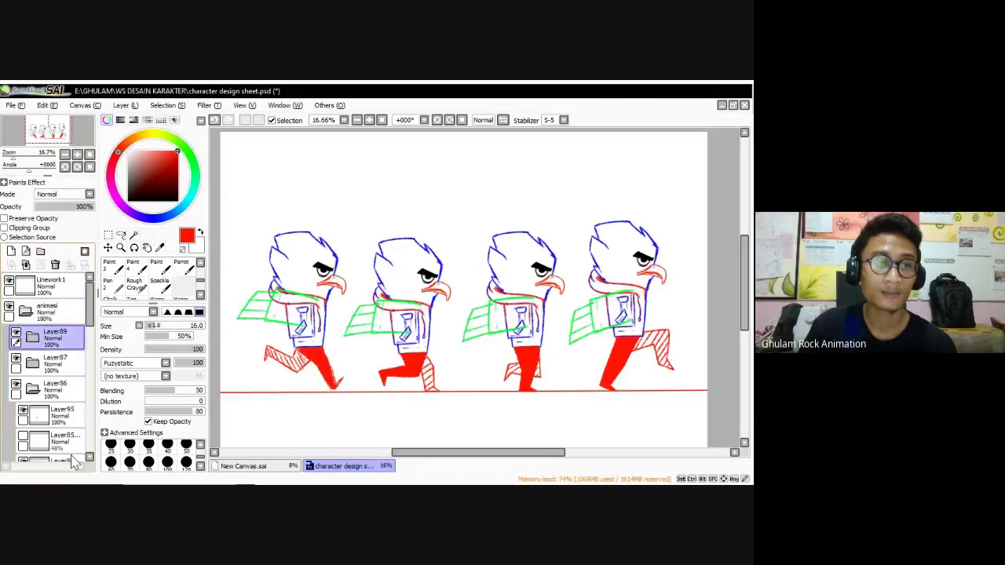
{"action": "key", "text": "ctrl+shift+n"}
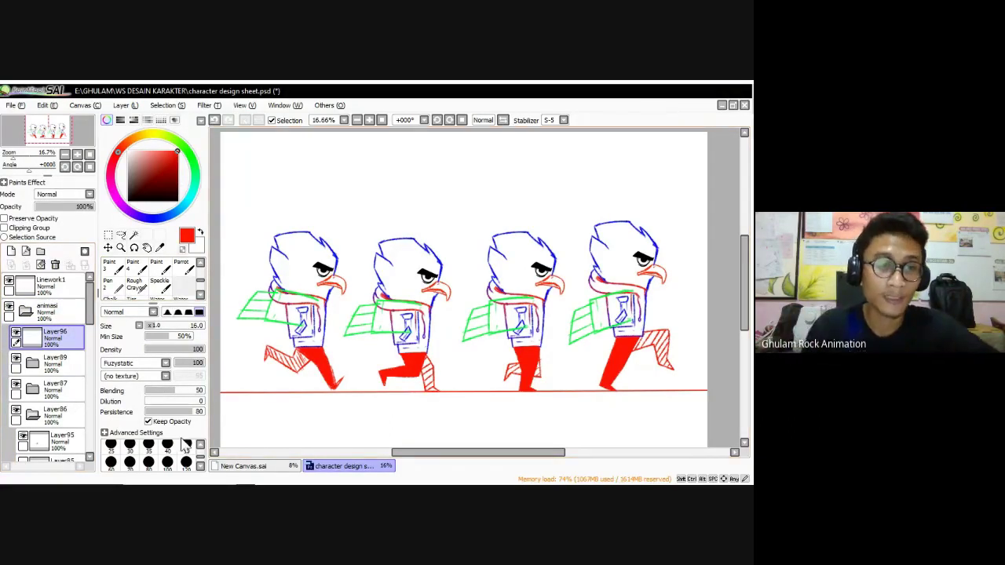
Show the Layer4 and Layer76 body guides behind the running poses briefly and hide them again
{"action": "left_click_drag", "start_coordinate": [89, 379], "coordinate": [89, 412]}
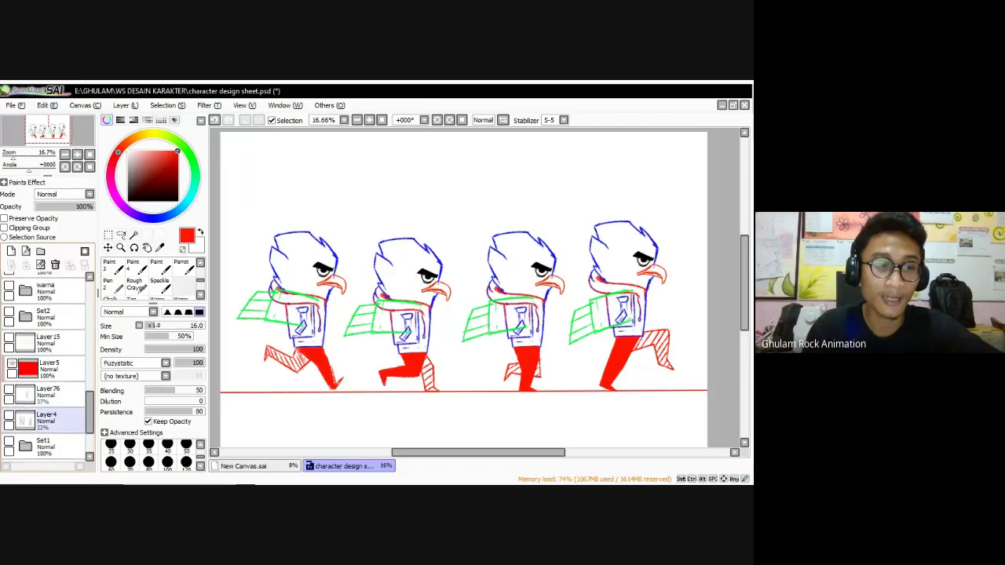
{"action": "left_click", "coordinate": [9, 415]}
{"action": "left_click", "coordinate": [9, 390]}
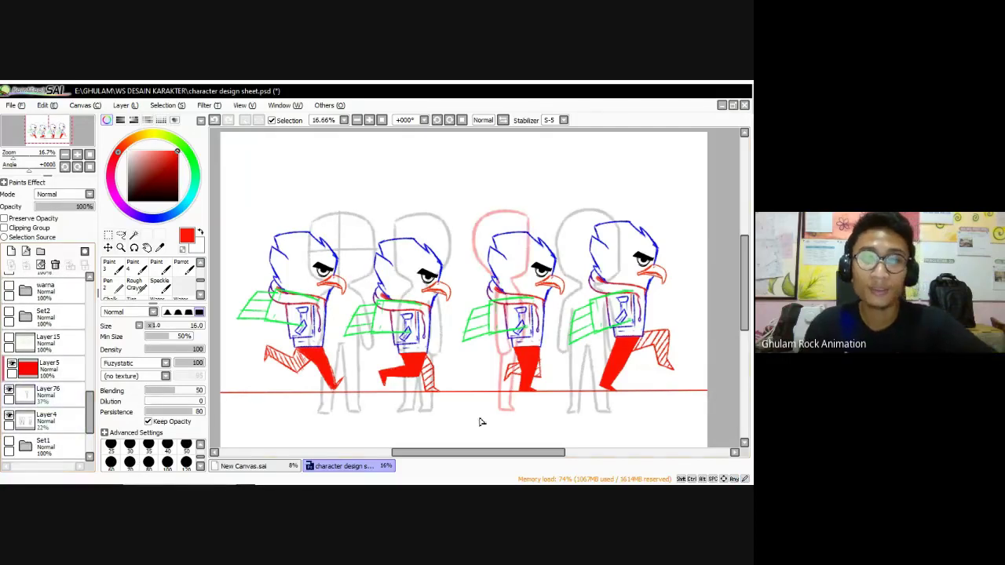
{"action": "left_click", "coordinate": [9, 391]}
{"action": "left_click", "coordinate": [47, 421]}
{"action": "left_click", "coordinate": [9, 416]}
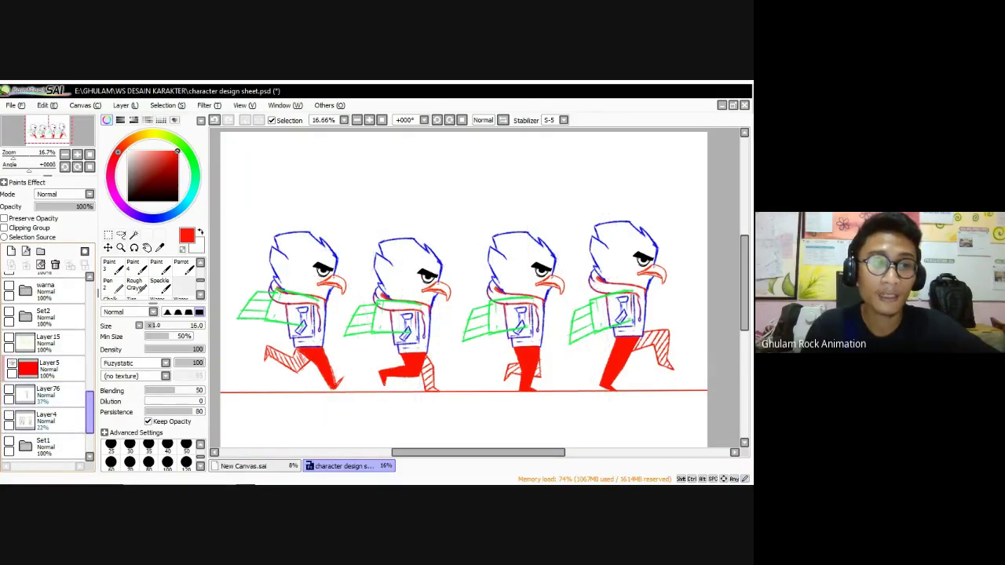
Return to the new layer in the animasi folder and choose a slightly darker red as the drawing colour
{"action": "left_click_drag", "start_coordinate": [90, 413], "coordinate": [90, 313]}
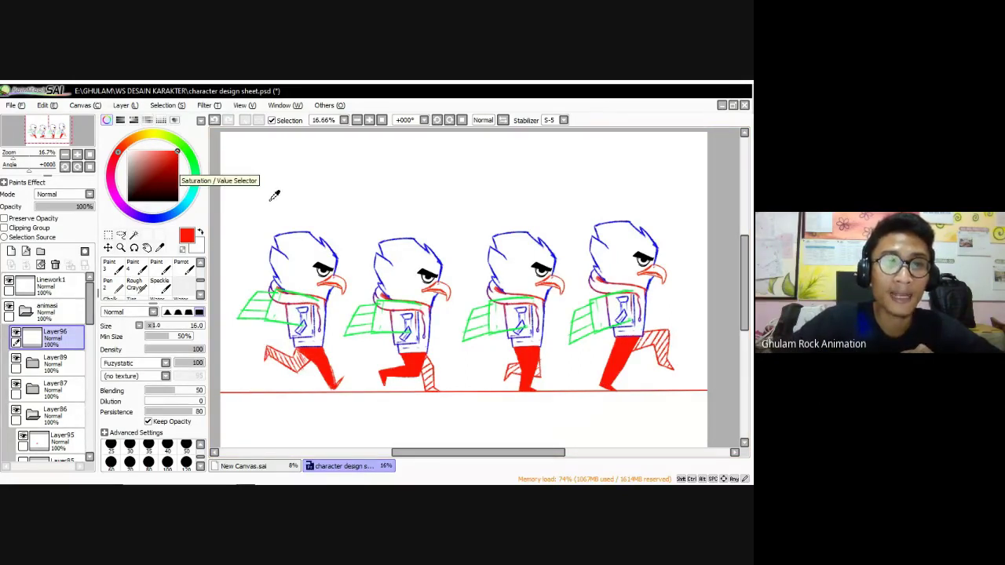
{"action": "left_click", "coordinate": [177, 160]}
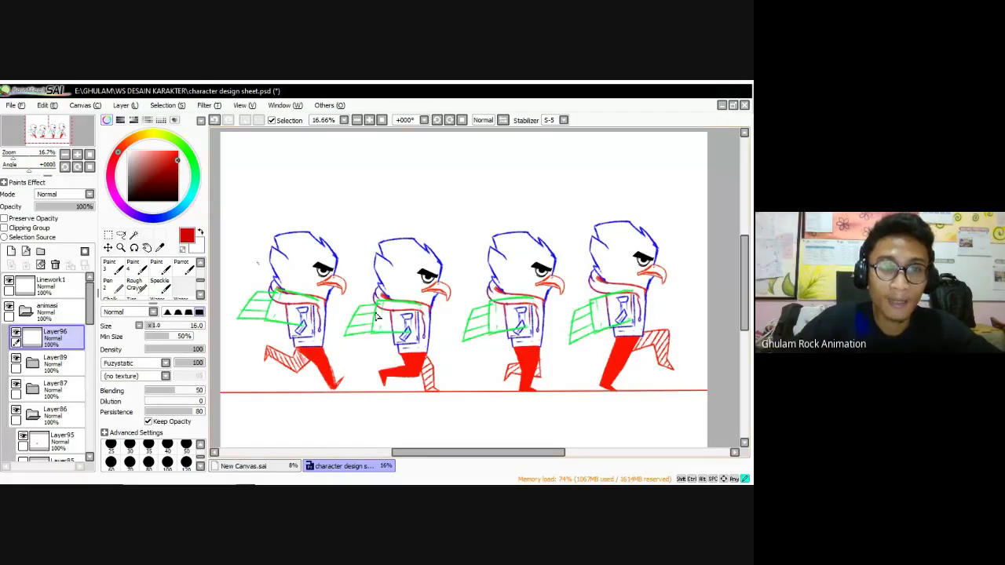
Circle the first eagle's head and mark lines along the tops of the running poses' heads, and undo these marks
{"action": "mouse_move", "coordinate": [255, 264]}
{"action": "left_mouse_down"}
{"action": "mouse_move", "coordinate": [290, 202]}
{"action": "mouse_move", "coordinate": [355, 285]}
{"action": "mouse_move", "coordinate": [346, 303]}
{"action": "left_mouse_up"}
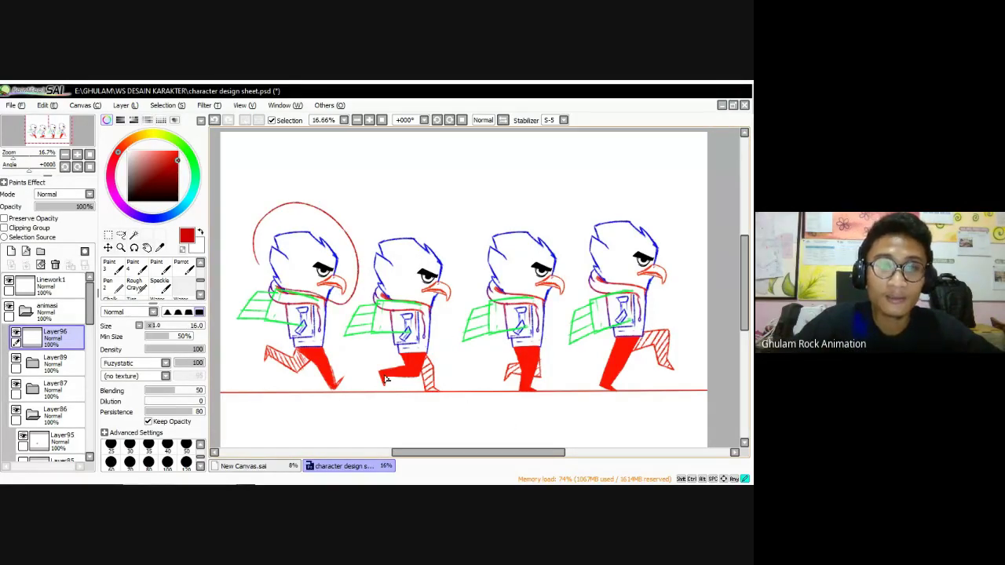
{"action": "left_click_drag", "start_coordinate": [278, 287], "coordinate": [250, 264]}
{"action": "left_click_drag", "start_coordinate": [300, 232], "coordinate": [405, 238]}
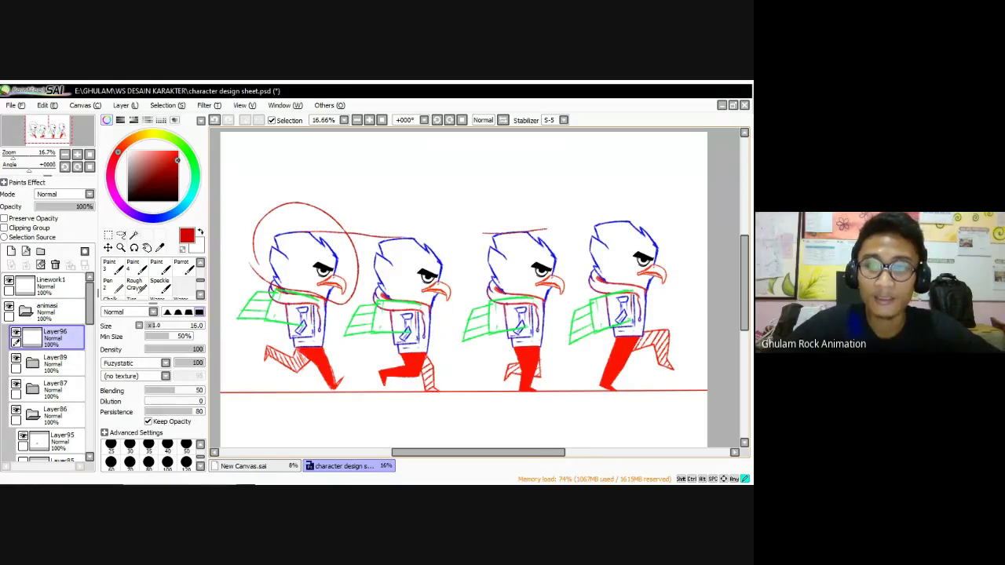
{"action": "left_click_drag", "start_coordinate": [548, 229], "coordinate": [639, 220]}
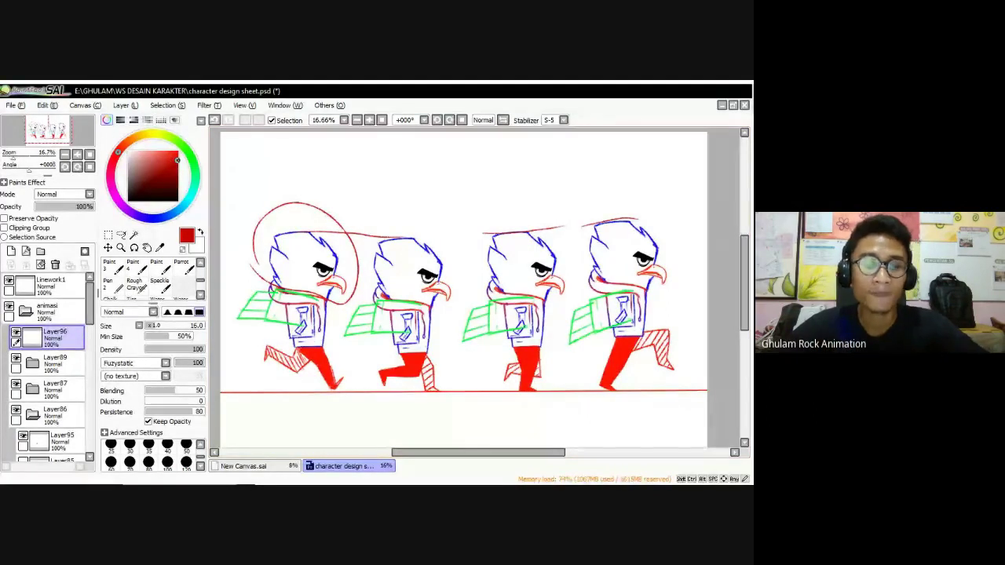
{"action": "key", "text": "ctrl+z"}
{"action": "key", "text": "ctrl+z"}
{"action": "key", "text": "ctrl+z"}
{"action": "key", "text": "ctrl+z"}
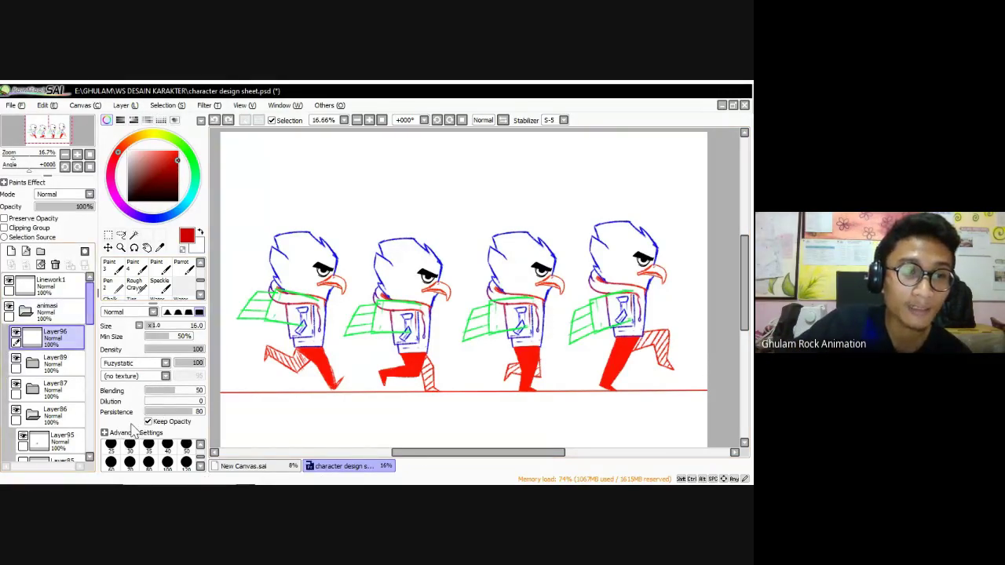
Hide the Layer89, Layer87, Layer86 and Set11 pose folders, collapsing the Layer86 folder
{"action": "left_click_drag", "start_coordinate": [90, 300], "coordinate": [89, 311]}
{"action": "left_click", "coordinate": [16, 318]}
{"action": "left_click", "coordinate": [16, 344]}
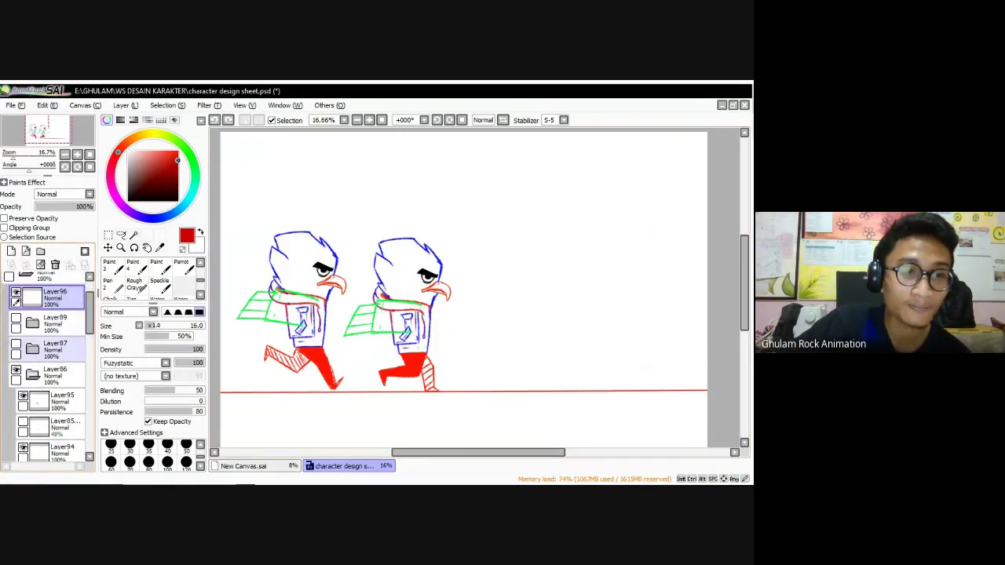
{"action": "left_click", "coordinate": [16, 370]}
{"action": "left_click", "coordinate": [32, 375]}
{"action": "left_click", "coordinate": [16, 396]}
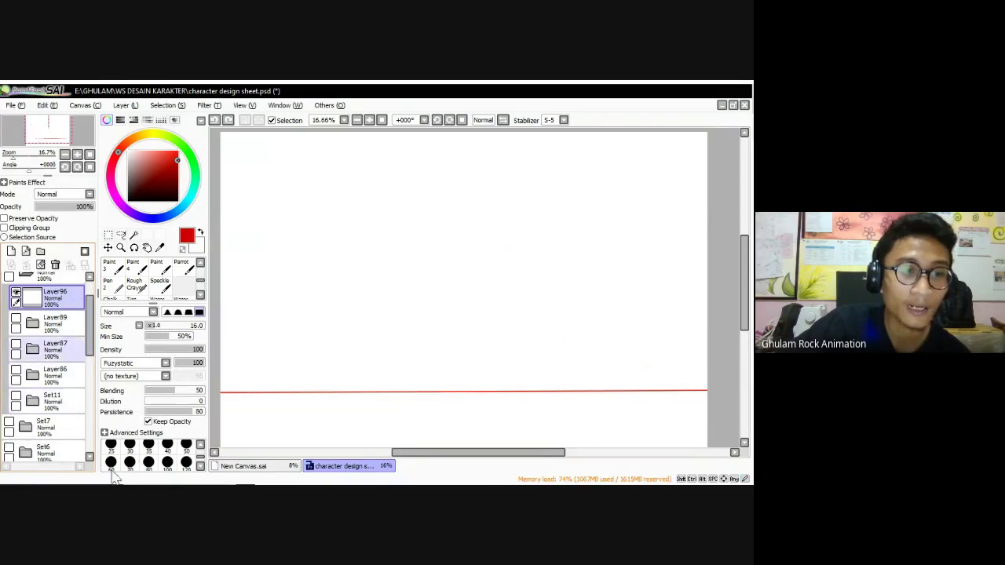
{"action": "scroll", "coordinate": [40, 409], "scroll_direction": "up", "scroll_amount": 1}
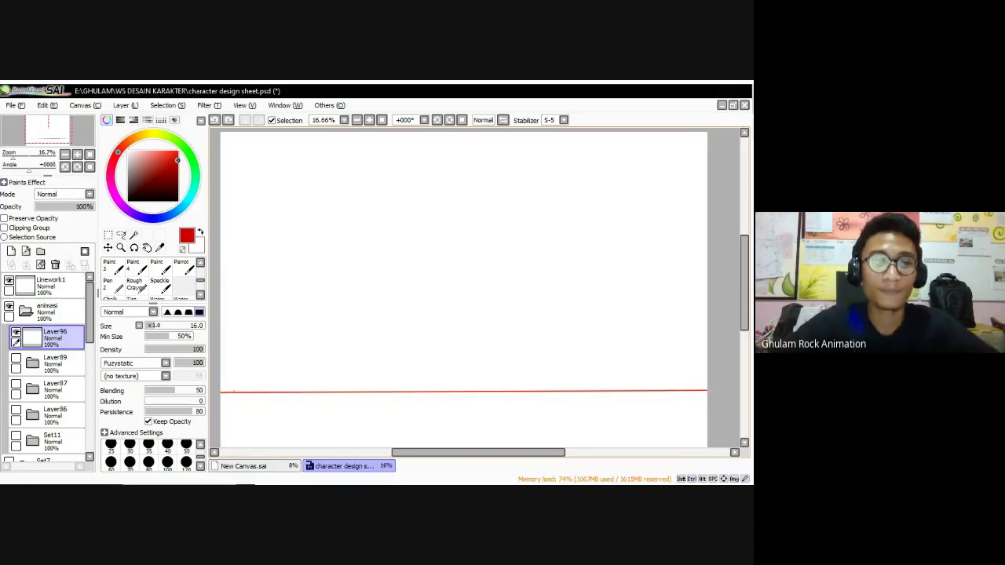
Try a freehand stroke along the ground line on Layer96 and undo it
{"action": "mouse_move", "coordinate": [213, 393]}
{"action": "left_mouse_down"}
{"action": "mouse_move", "coordinate": [574, 392]}
{"action": "mouse_move", "coordinate": [267, 399]}
{"action": "mouse_move", "coordinate": [358, 405]}
{"action": "left_mouse_up"}
{"action": "key", "text": "ctrl+z"}
{"action": "key", "text": "ctrl+z"}
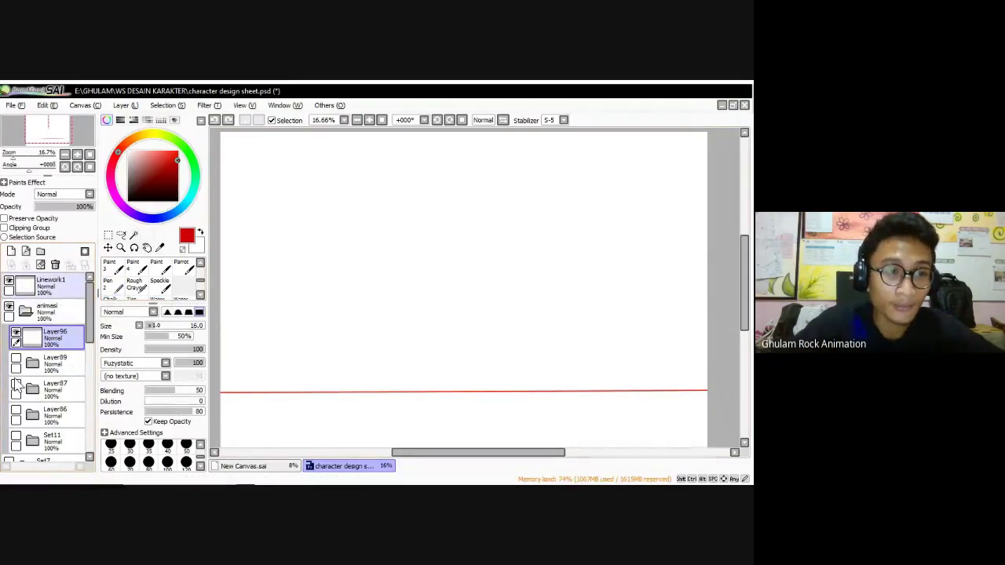
Hide the Linework1 ground line, make the first running pose in the Set11 folder visible and expand that folder
{"action": "left_click", "coordinate": [8, 281]}
{"action": "scroll", "coordinate": [47, 369], "scroll_direction": "down", "scroll_amount": 1}
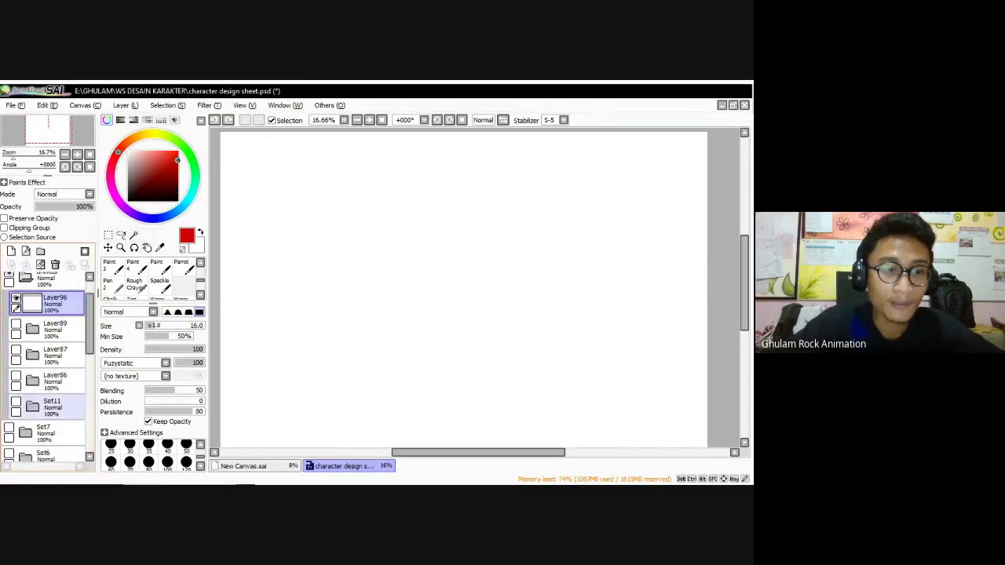
{"action": "left_click", "coordinate": [15, 401]}
{"action": "mouse_move", "coordinate": [529, 398]}
{"action": "left_mouse_down"}
{"action": "mouse_move", "coordinate": [545, 408]}
{"action": "mouse_move", "coordinate": [538, 384]}
{"action": "left_mouse_up"}
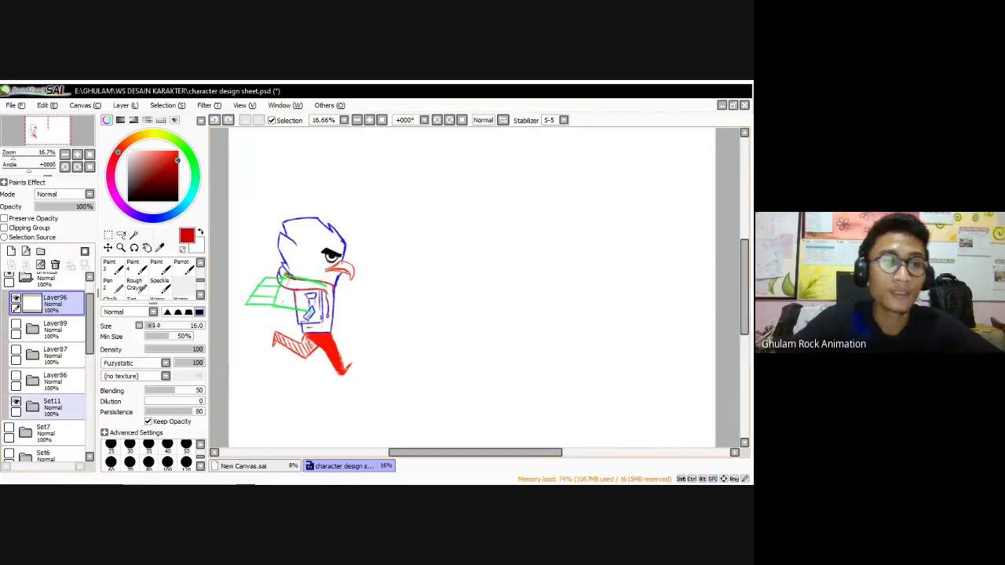
{"action": "left_click", "coordinate": [33, 406]}
{"action": "scroll", "coordinate": [47, 365], "scroll_direction": "down", "scroll_amount": 5}
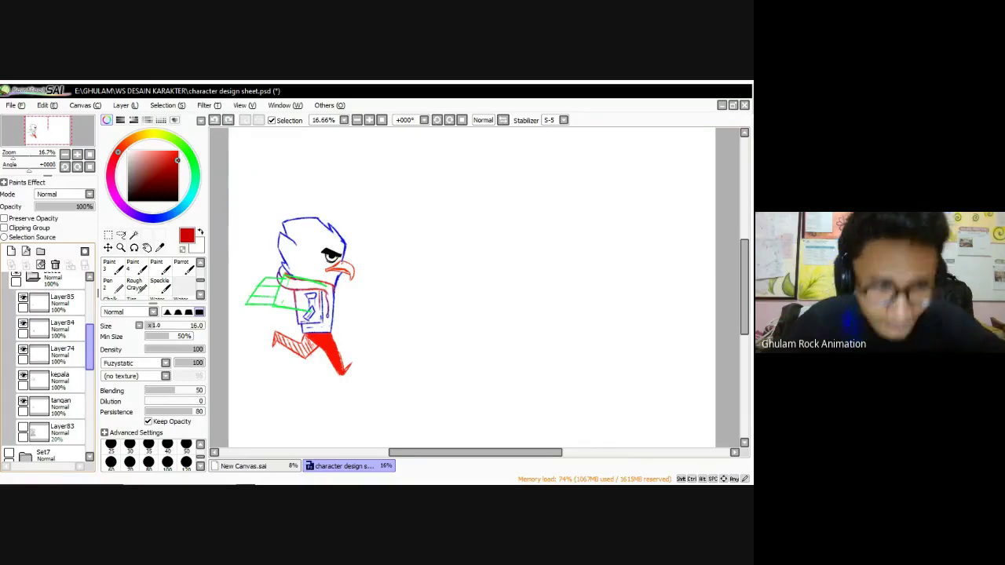
Check which body part each of the tangan, kepala and Layer74 layers in Set11 holds by briefly hiding each one
{"action": "scroll", "coordinate": [47, 361], "scroll_direction": "up", "scroll_amount": 5}
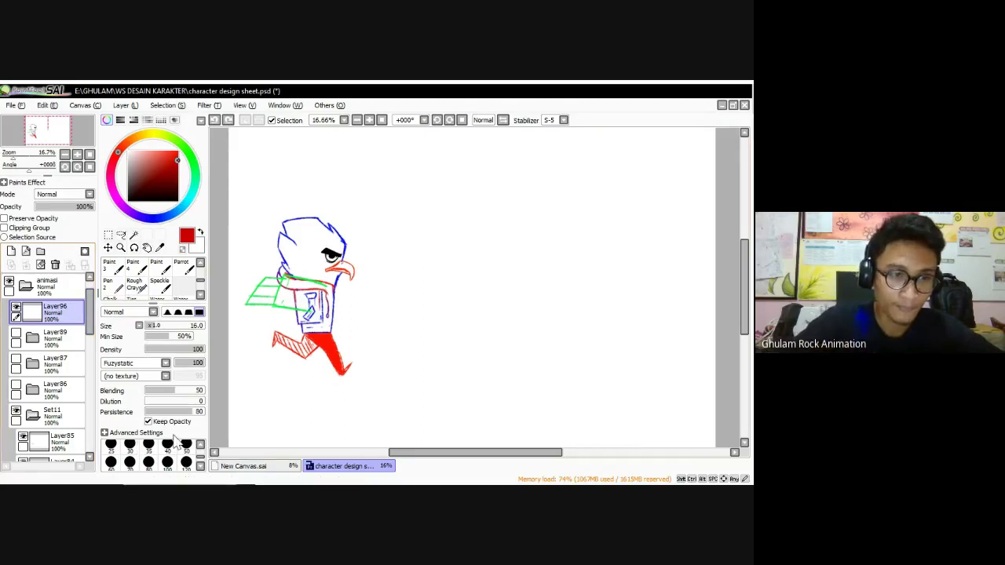
{"action": "scroll", "coordinate": [137, 442], "scroll_direction": "down", "scroll_amount": 1}
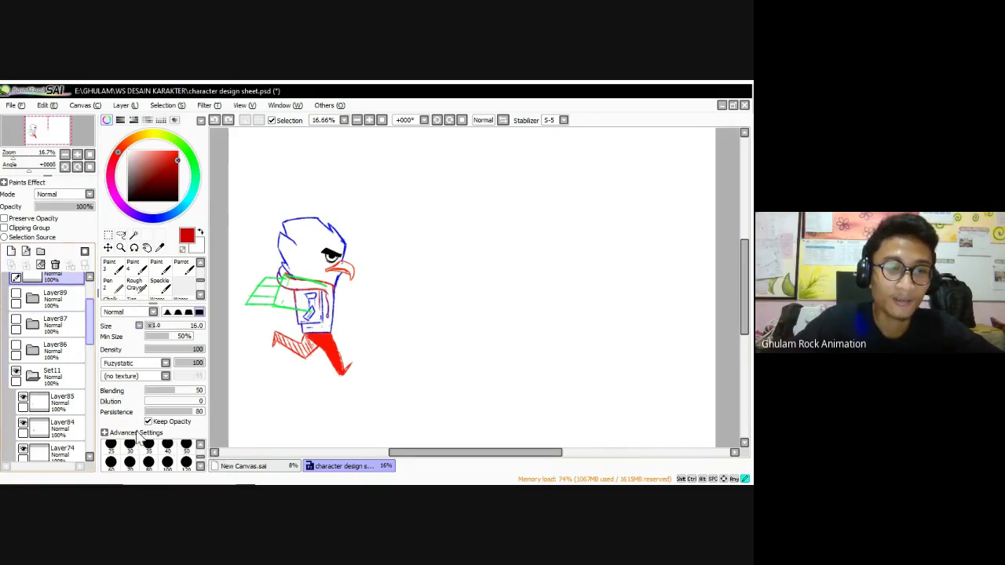
{"action": "scroll", "coordinate": [138, 440], "scroll_direction": "down", "scroll_amount": 1}
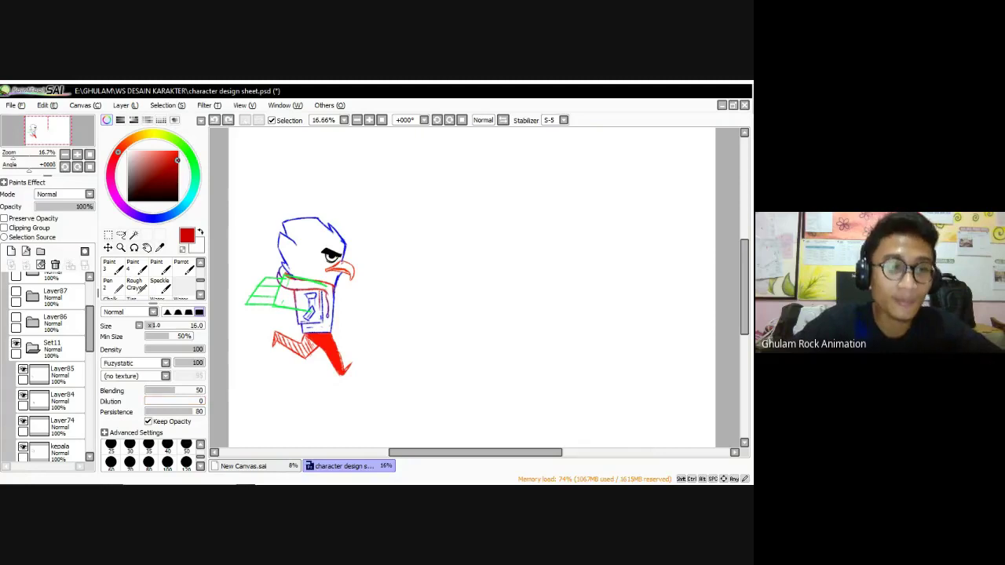
{"action": "scroll", "coordinate": [125, 464], "scroll_direction": "down", "scroll_amount": 2}
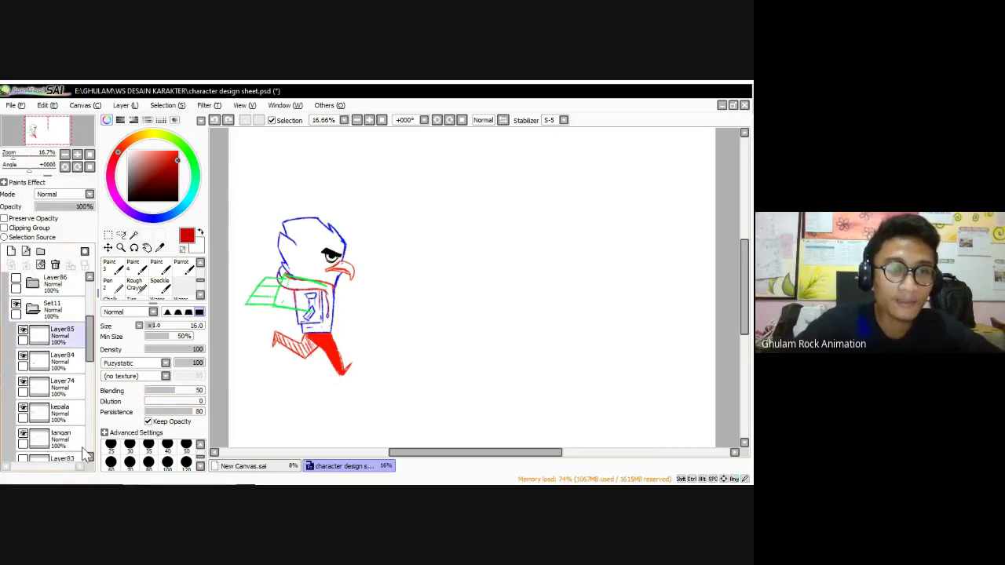
{"action": "scroll", "coordinate": [138, 471], "scroll_direction": "down", "scroll_amount": 2}
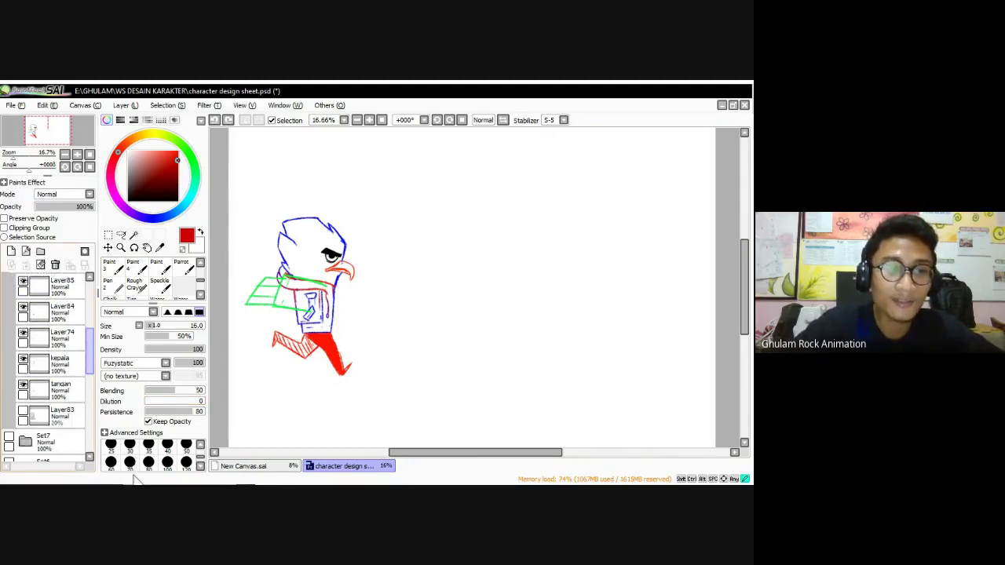
{"action": "left_click_drag", "start_coordinate": [134, 476], "coordinate": [134, 478]}
{"action": "left_click", "coordinate": [23, 380]}
{"action": "left_click", "coordinate": [23, 380]}
{"action": "left_click", "coordinate": [60, 359]}
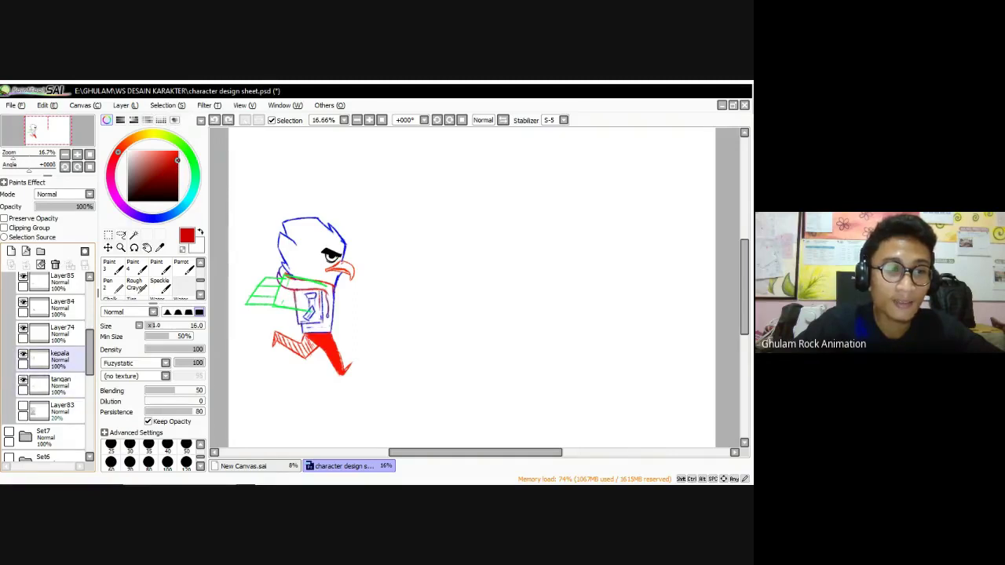
{"action": "left_click", "coordinate": [23, 354]}
{"action": "left_click", "coordinate": [23, 354]}
{"action": "left_click", "coordinate": [60, 333]}
{"action": "left_click", "coordinate": [23, 327]}
{"action": "left_click", "coordinate": [22, 328]}
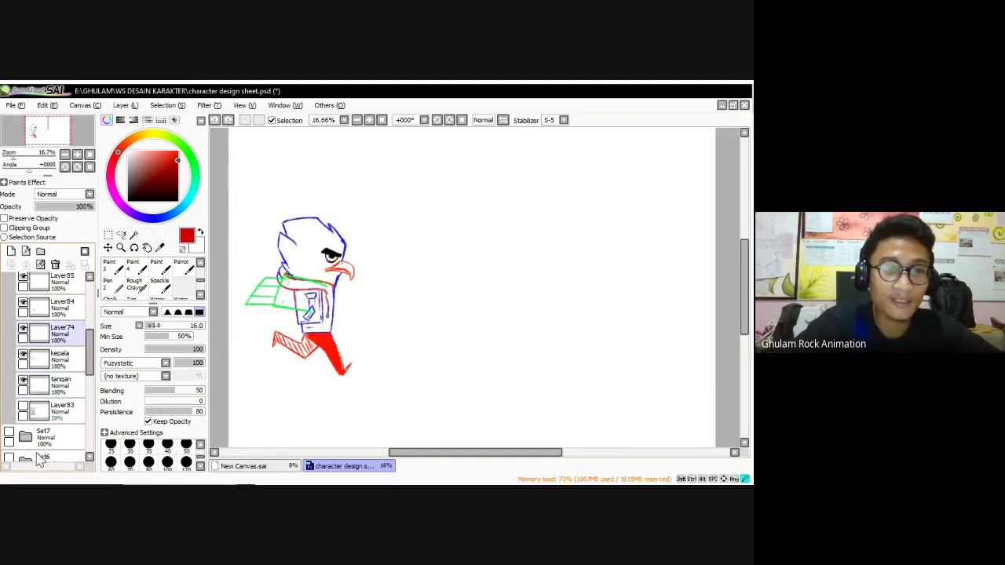
Check which leg Layer84 and Layer85 each hold by briefly hiding each layer and showing it again
{"action": "left_click", "coordinate": [59, 307]}
{"action": "left_click", "coordinate": [23, 302]}
{"action": "left_click", "coordinate": [23, 302]}
{"action": "left_click", "coordinate": [23, 277]}
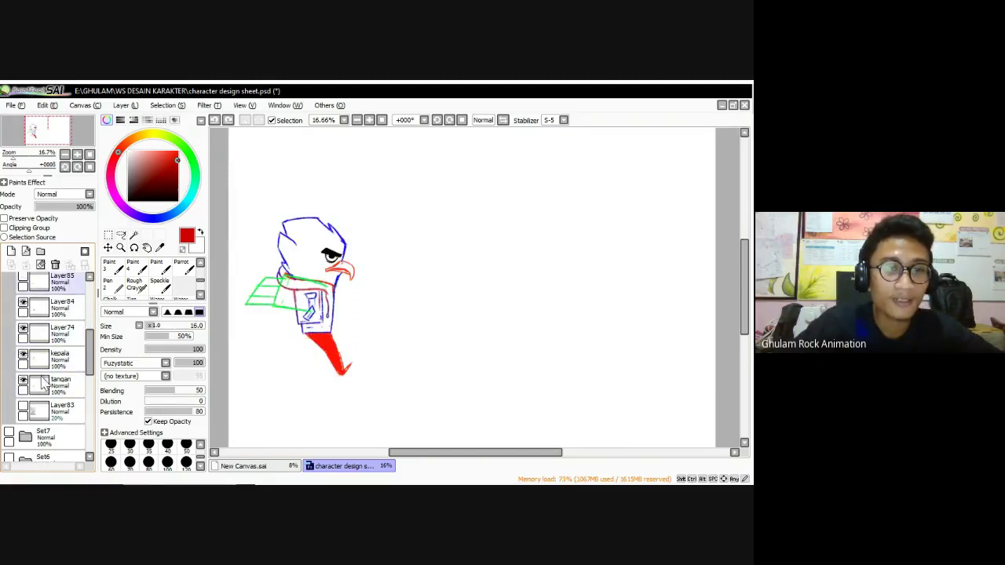
{"action": "left_click", "coordinate": [23, 277]}
Compare the first pose's two legs by repeatedly hiding and showing Layer85 and Layer84, leaving both visible
{"action": "left_click_drag", "start_coordinate": [89, 346], "coordinate": [88, 333]}
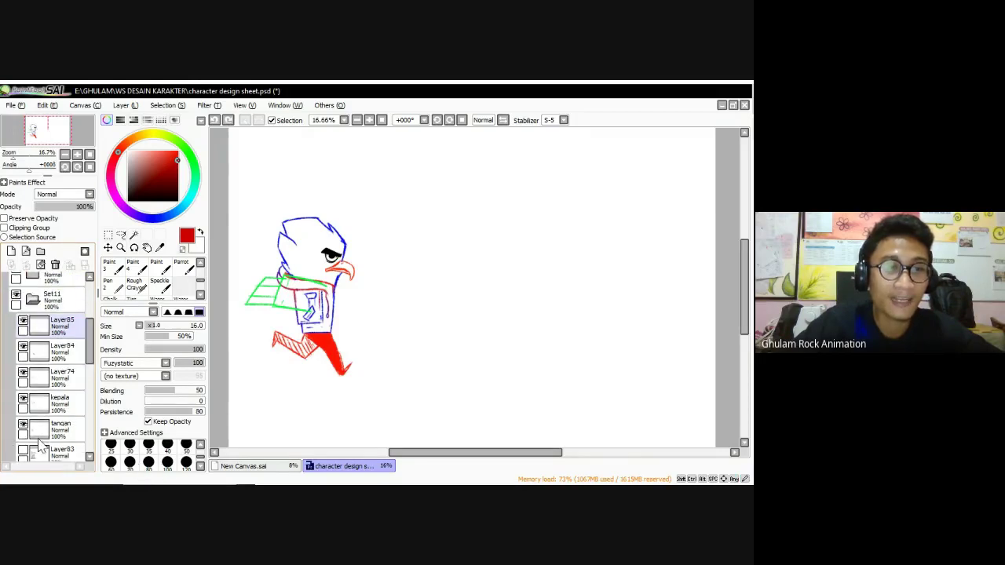
{"action": "left_click", "coordinate": [23, 321]}
{"action": "left_click", "coordinate": [23, 320]}
{"action": "left_click", "coordinate": [23, 346]}
{"action": "left_click", "coordinate": [23, 346]}
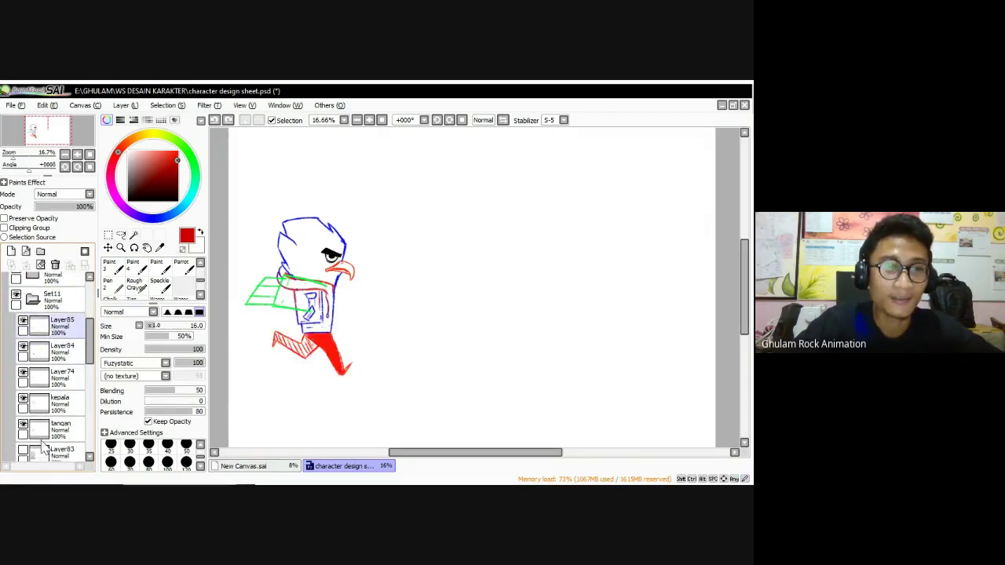
{"action": "left_click", "coordinate": [23, 321]}
{"action": "left_click", "coordinate": [23, 320]}
{"action": "left_click", "coordinate": [22, 347]}
{"action": "left_click", "coordinate": [23, 346]}
{"action": "left_click", "coordinate": [23, 320]}
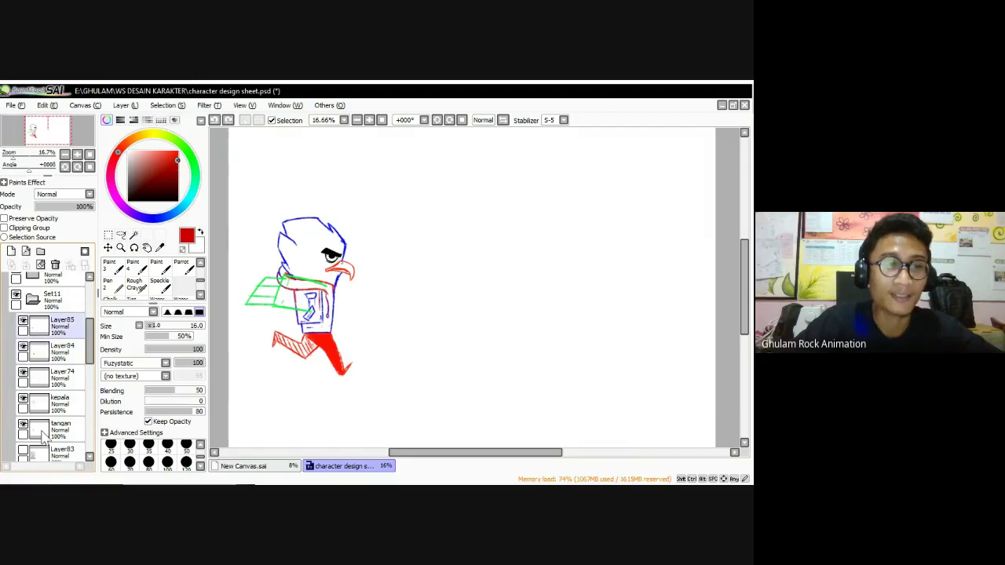
{"action": "left_click", "coordinate": [22, 321]}
{"action": "left_click", "coordinate": [23, 346]}
{"action": "left_click", "coordinate": [23, 346]}
{"action": "left_click", "coordinate": [22, 321]}
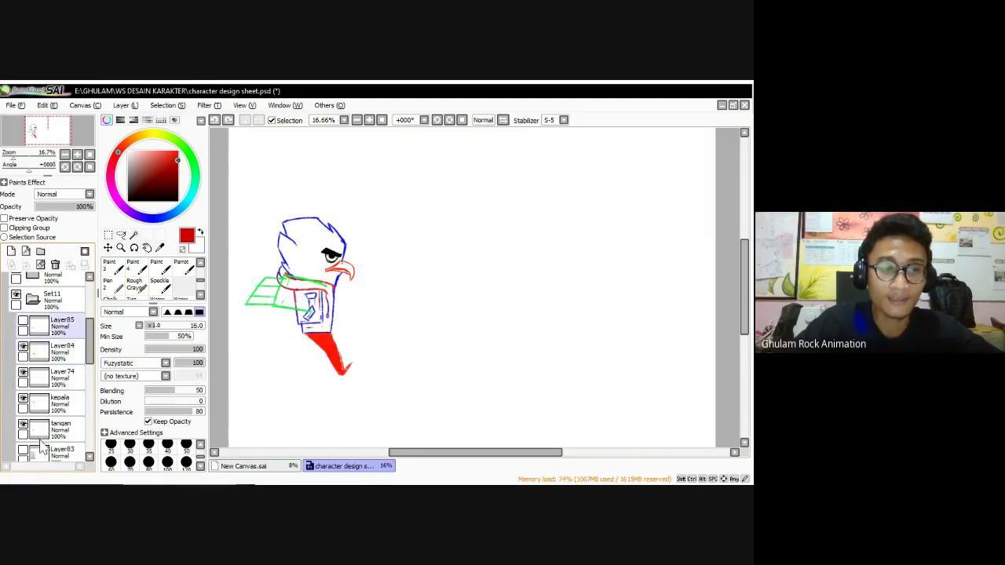
{"action": "left_click", "coordinate": [23, 320]}
{"action": "left_click", "coordinate": [22, 372]}
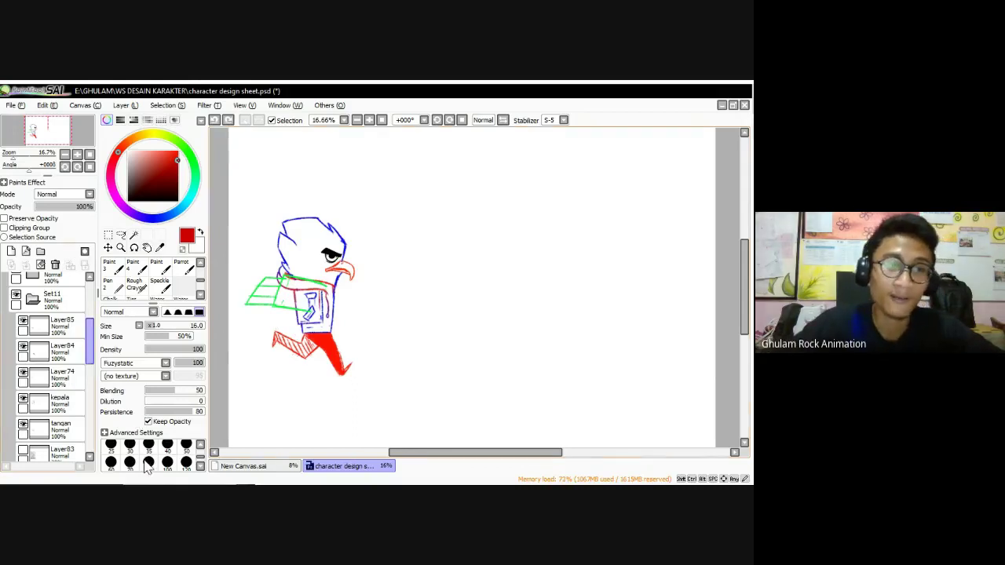
Make the Linework1 ground line visible beneath the first running pose
{"action": "left_click_drag", "start_coordinate": [90, 340], "coordinate": [89, 345]}
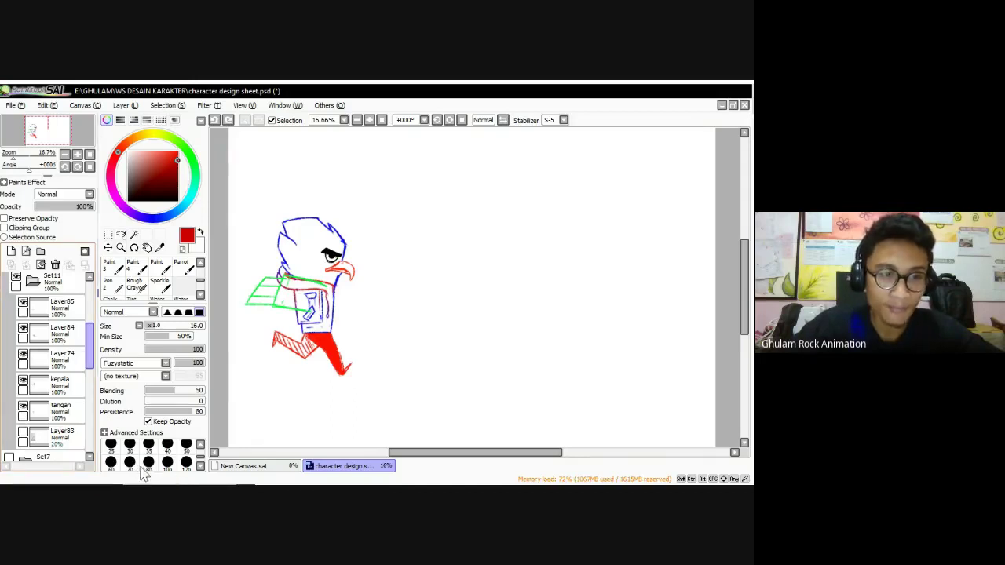
{"action": "scroll", "coordinate": [140, 470], "scroll_direction": "up", "scroll_amount": 1}
{"action": "scroll", "coordinate": [142, 472], "scroll_direction": "down", "scroll_amount": 2}
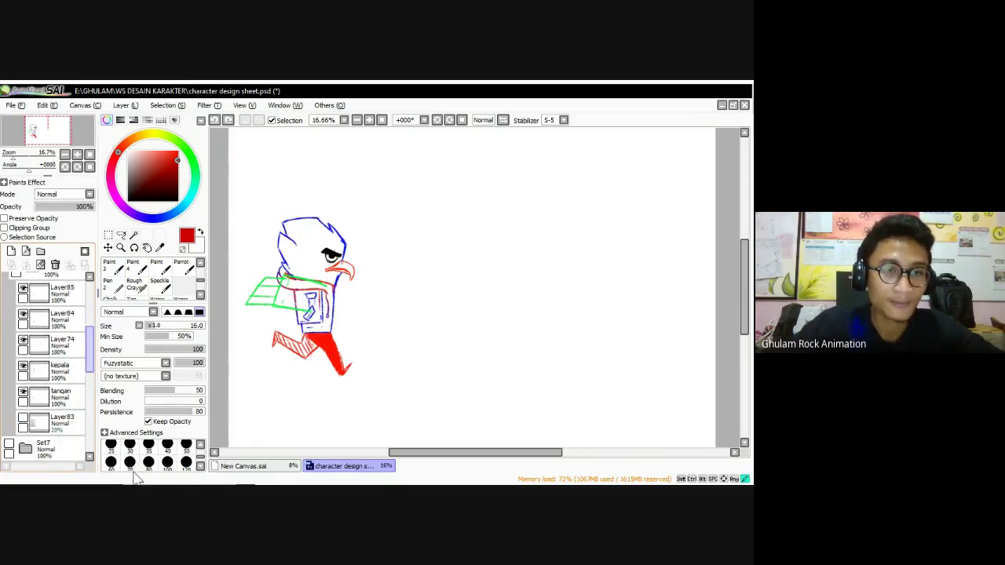
{"action": "left_click_drag", "start_coordinate": [89, 350], "coordinate": [90, 304]}
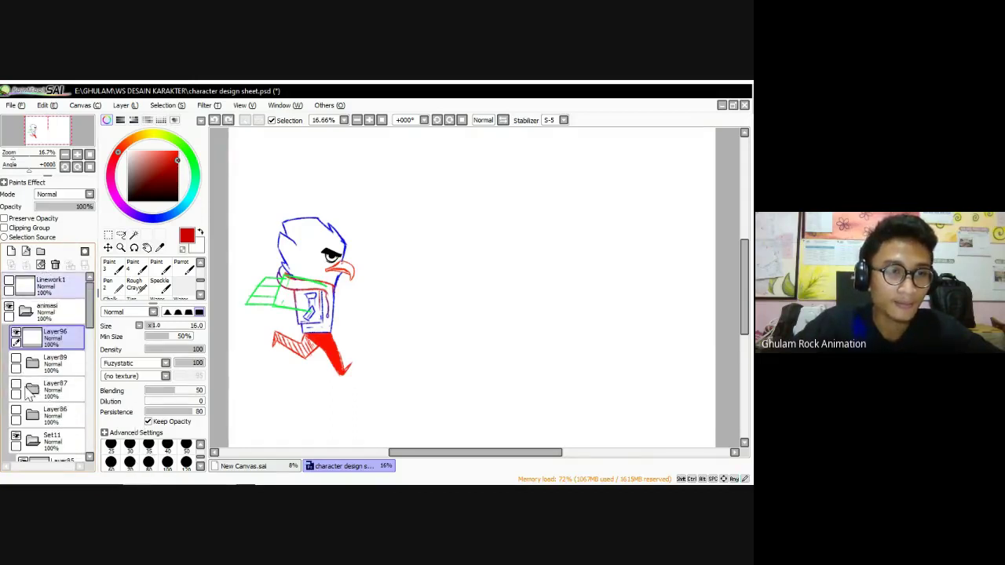
{"action": "left_click", "coordinate": [9, 280]}
Rename Layer74 in the Set11 folder as tangan
{"action": "scroll", "coordinate": [47, 370], "scroll_direction": "down", "scroll_amount": 10}
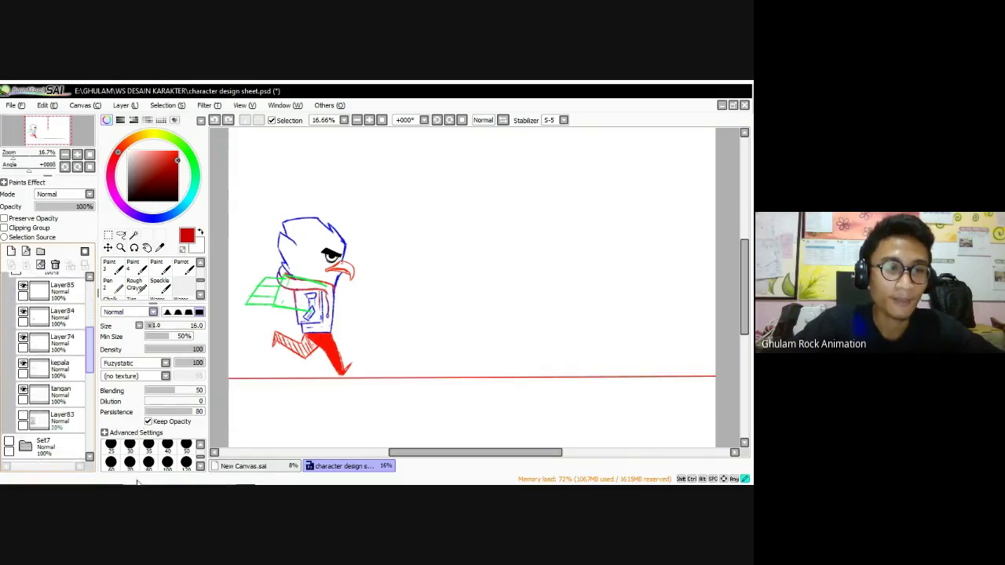
{"action": "left_click", "coordinate": [59, 342]}
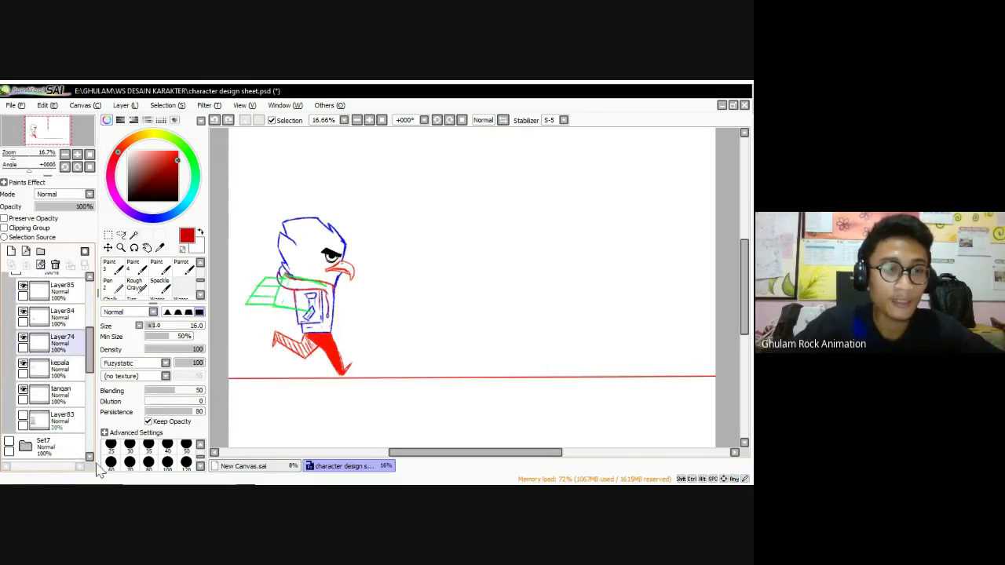
{"action": "double_click", "coordinate": [63, 341]}
{"action": "type", "text": "tangan"}
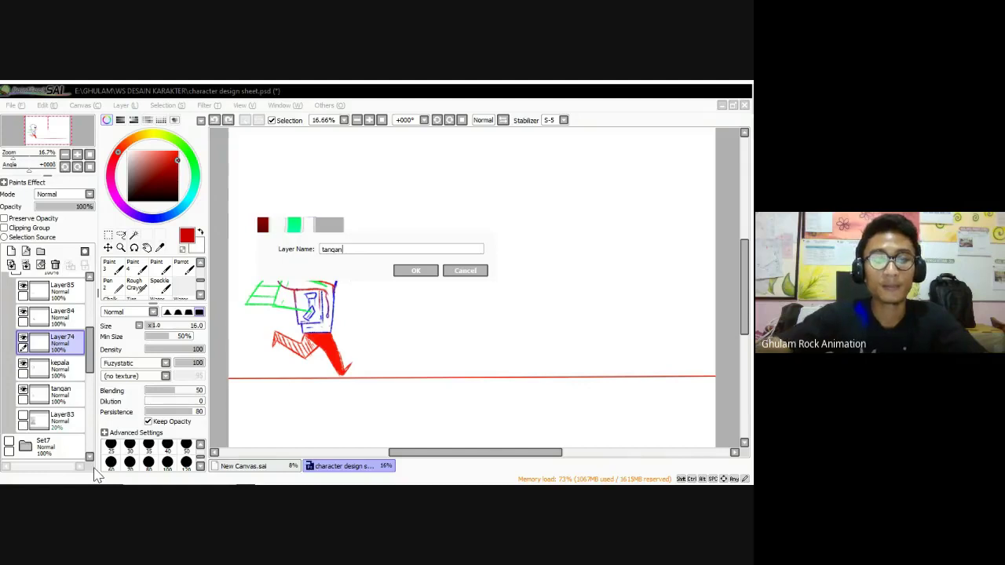
{"action": "key", "text": "Return"}
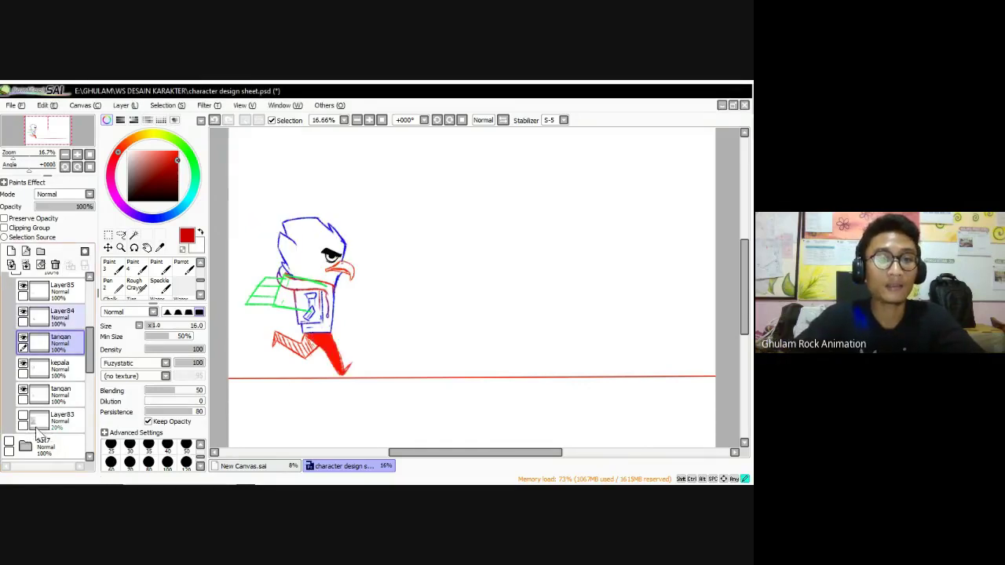
Rename the leg layers in Set11, Layer84 as kanan and Layer85 as kiri
{"action": "double_click", "coordinate": [62, 317]}
{"action": "type", "text": "kanan"}
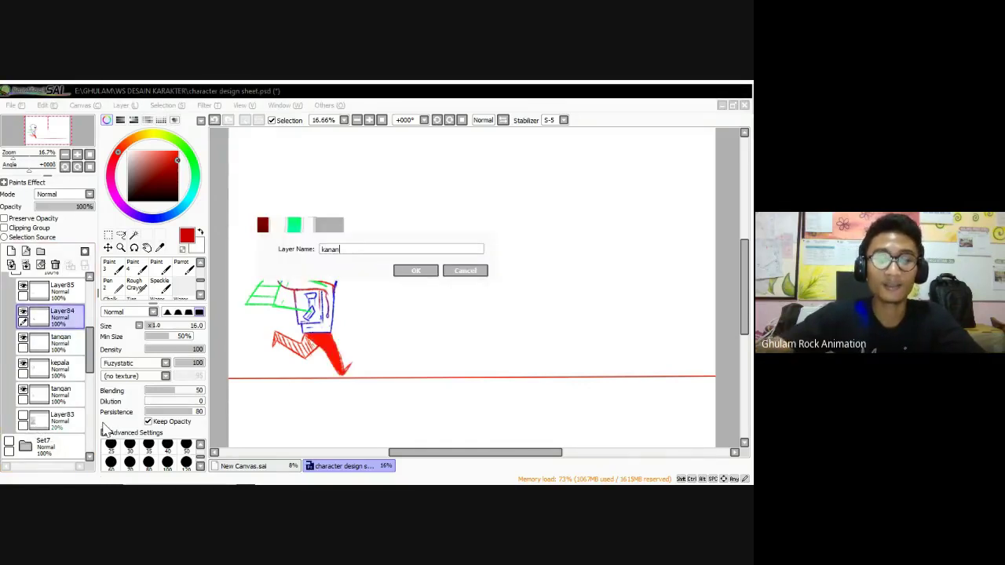
{"action": "key", "text": "Return"}
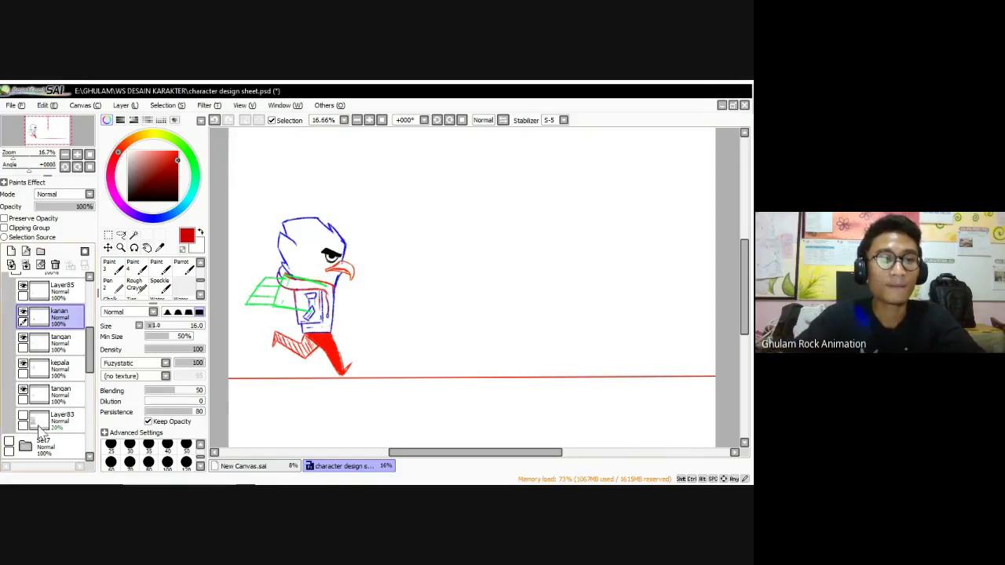
{"action": "key", "text": "Up"}
{"action": "key", "text": "F2"}
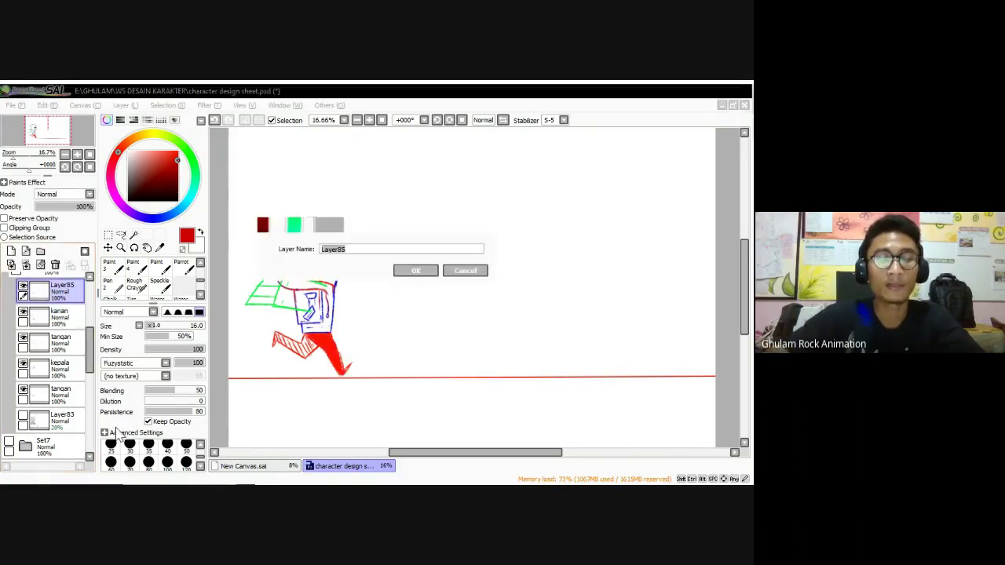
{"action": "type", "text": "kiri"}
{"action": "key", "text": "Return"}
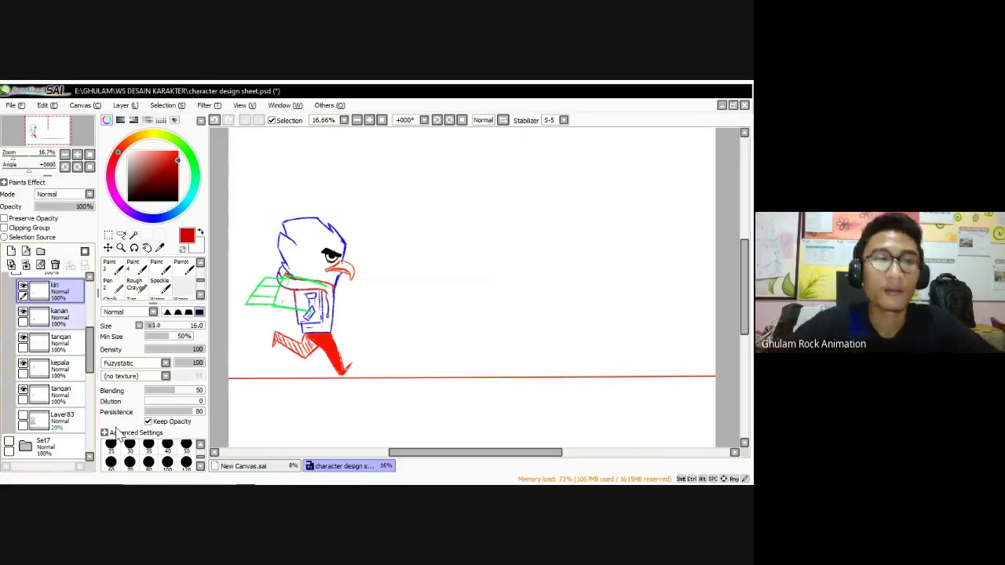
{"action": "left_click_drag", "start_coordinate": [89, 343], "coordinate": [89, 337]}
{"action": "left_click", "coordinate": [64, 336], "text": "ctrl"}
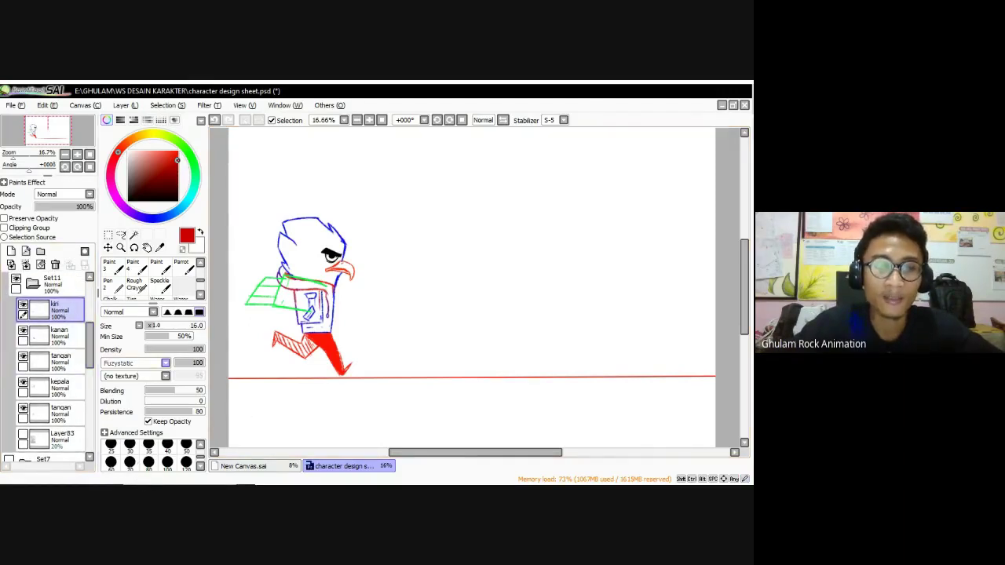
{"action": "key", "text": "alt+Tab"}
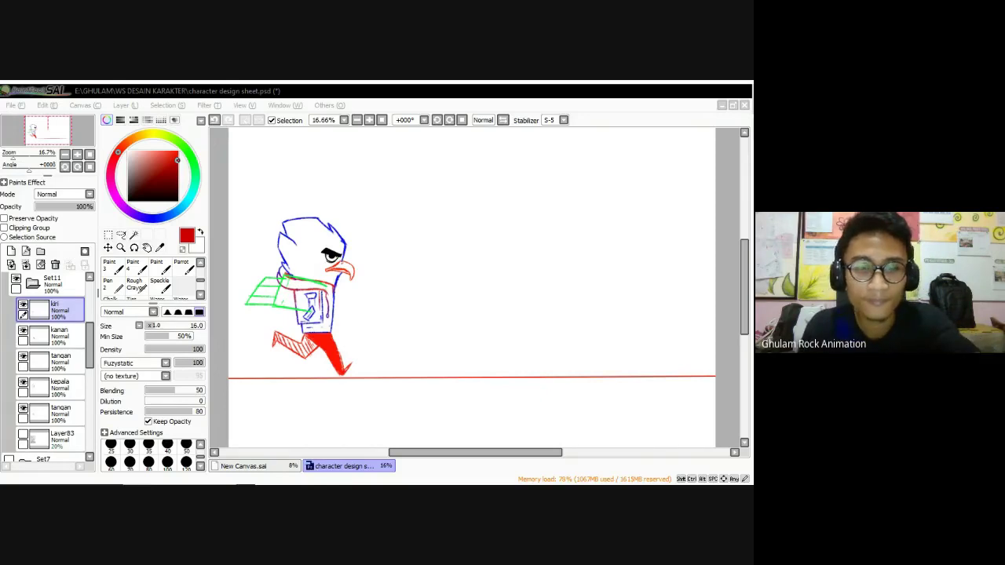
{"action": "key", "text": "ctrl+v"}
{"action": "left_click_drag", "start_coordinate": [613, 314], "coordinate": [615, 330]}
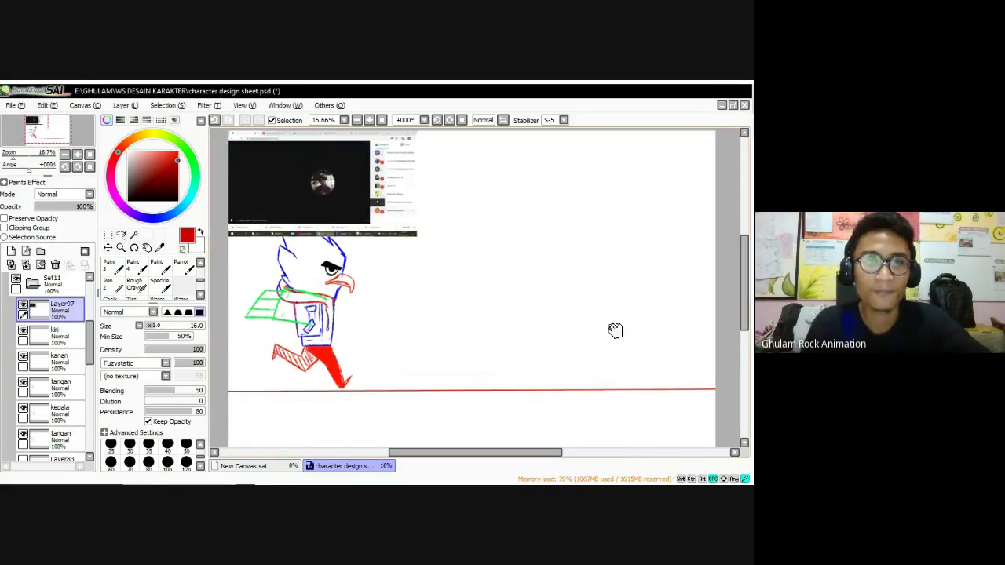
{"action": "key", "text": "ctrl+z"}
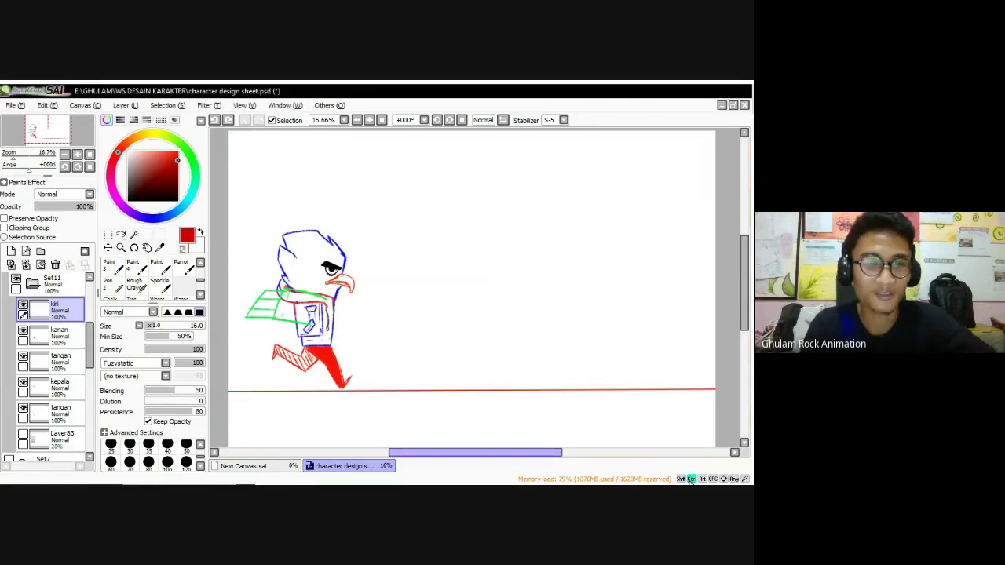
Paste the Young Adventurer isometric character sprite screenshot onto the canvas, start transforming it and inspect its poses up close
{"action": "key", "text": "ctrl+v"}
{"action": "left_click_drag", "start_coordinate": [501, 262], "coordinate": [563, 301]}
{"action": "key", "text": "ctrl+t"}
{"action": "scroll", "coordinate": [564, 301], "scroll_direction": "up", "scroll_amount": 5}
{"action": "scroll", "coordinate": [577, 312], "scroll_direction": "down", "scroll_amount": 2}
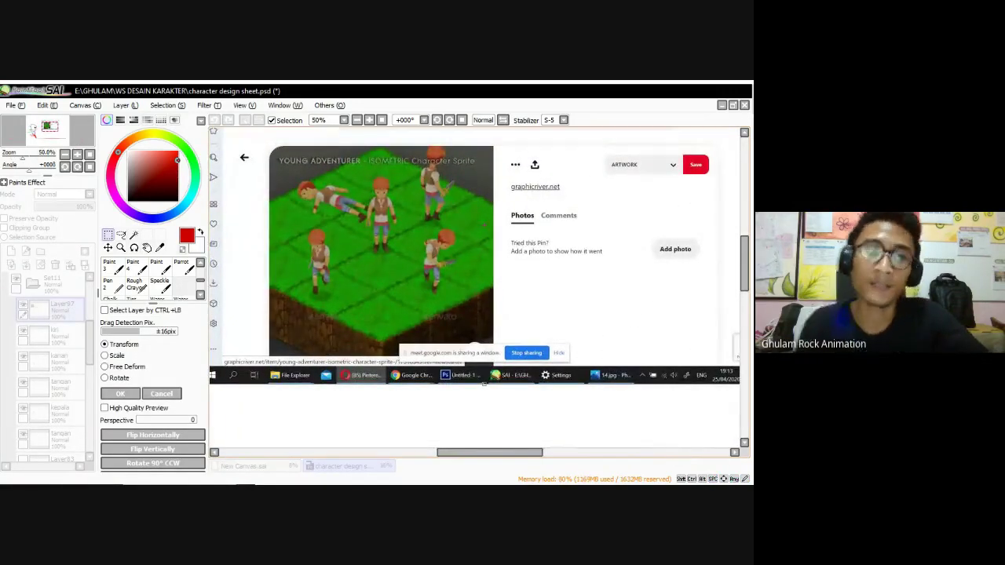
{"action": "scroll", "coordinate": [545, 391], "scroll_direction": "down", "scroll_amount": 1}
{"action": "scroll", "coordinate": [547, 330], "scroll_direction": "up", "scroll_amount": 1}
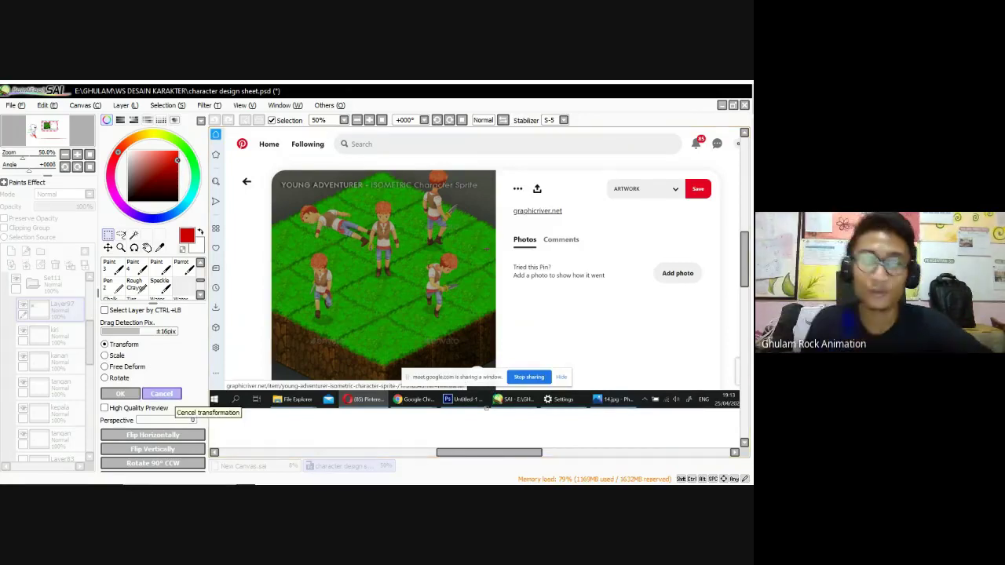
Cancel the transformation and delete the layer holding the pasted isometric sprite screenshot
{"action": "left_click", "coordinate": [162, 394]}
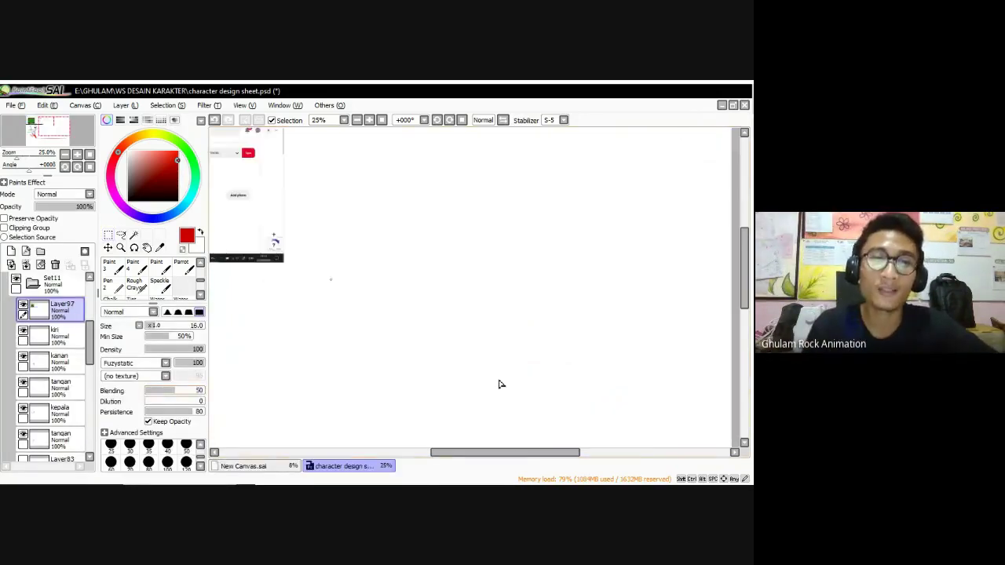
{"action": "scroll", "coordinate": [479, 351], "scroll_direction": "down", "scroll_amount": 4}
{"action": "scroll", "coordinate": [489, 367], "scroll_direction": "up", "scroll_amount": 1}
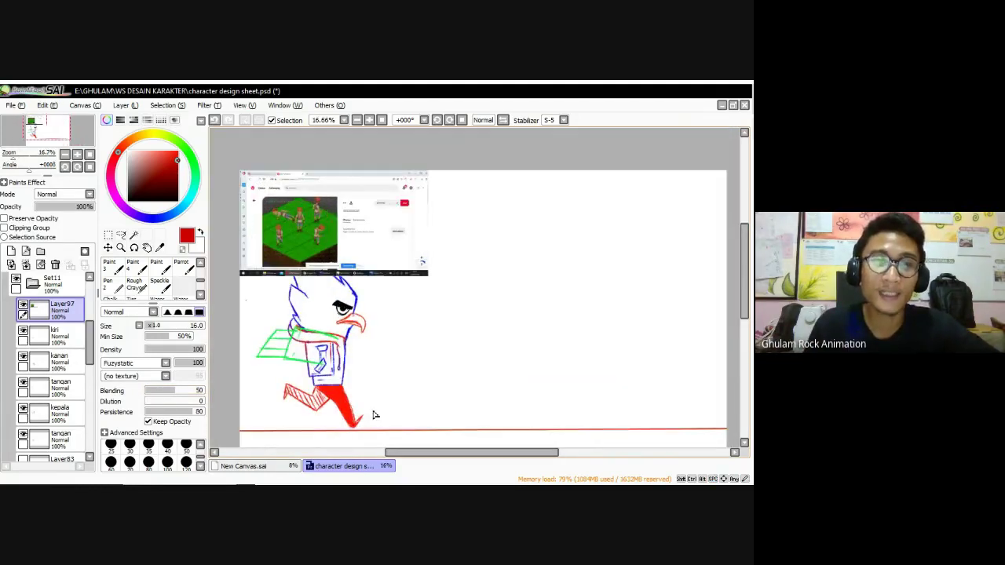
{"action": "left_click", "coordinate": [55, 264]}
{"action": "scroll", "coordinate": [614, 418], "scroll_direction": "up", "scroll_amount": 1}
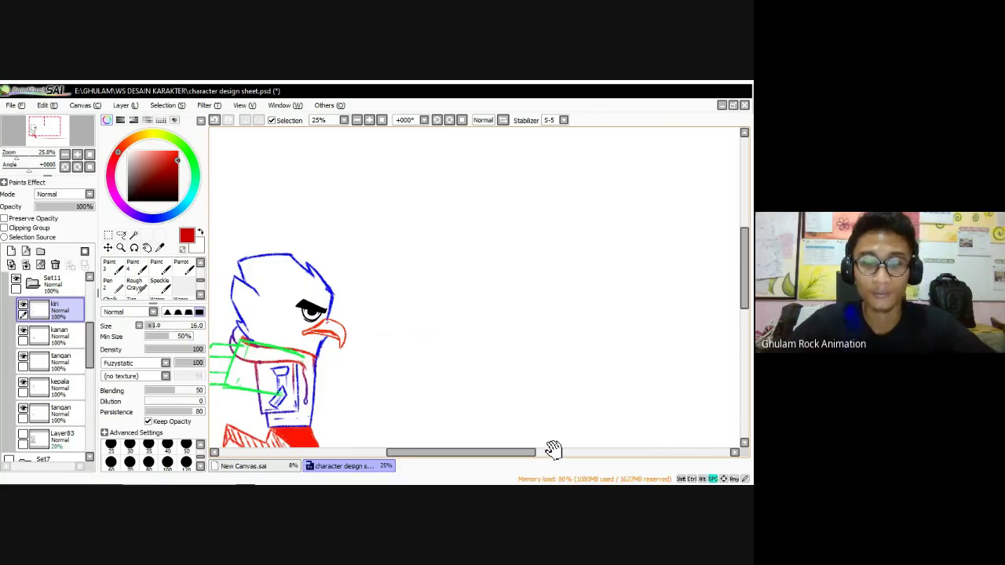
{"action": "left_click_drag", "start_coordinate": [553, 448], "coordinate": [615, 421]}
{"action": "scroll", "coordinate": [610, 390], "scroll_direction": "down", "scroll_amount": 1}
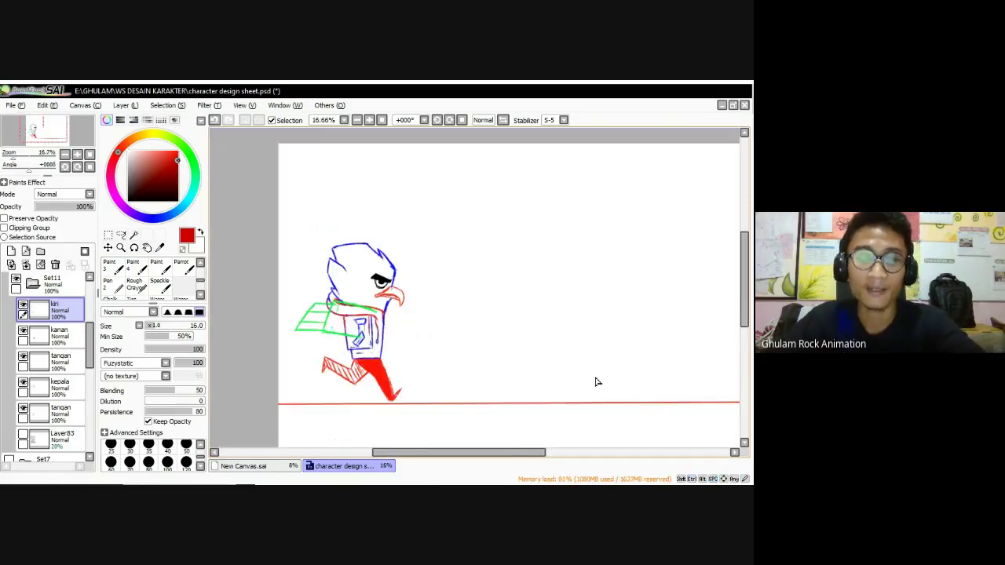
{"action": "left_click_drag", "start_coordinate": [627, 401], "coordinate": [605, 398]}
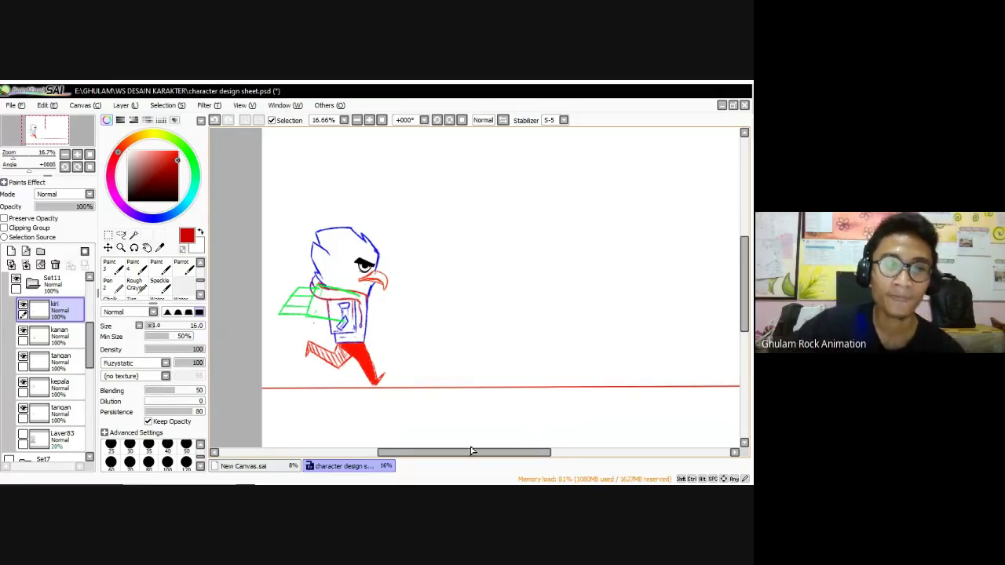
{"action": "left_click_drag", "start_coordinate": [89, 349], "coordinate": [89, 321]}
{"action": "scroll", "coordinate": [138, 415], "scroll_direction": "down", "scroll_amount": 3}
{"action": "scroll", "coordinate": [132, 466], "scroll_direction": "down", "scroll_amount": 3}
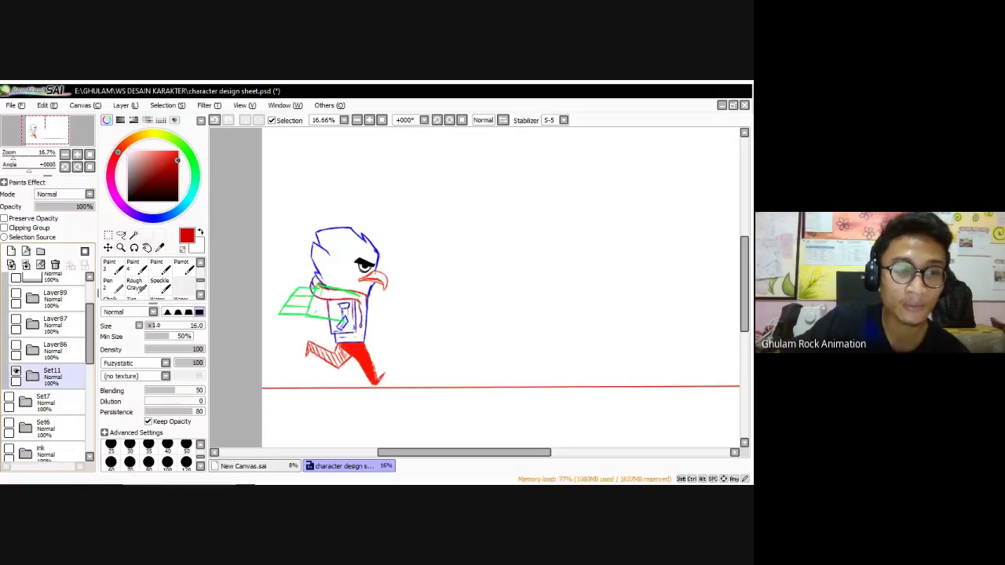
{"action": "scroll", "coordinate": [133, 440], "scroll_direction": "up", "scroll_amount": 5}
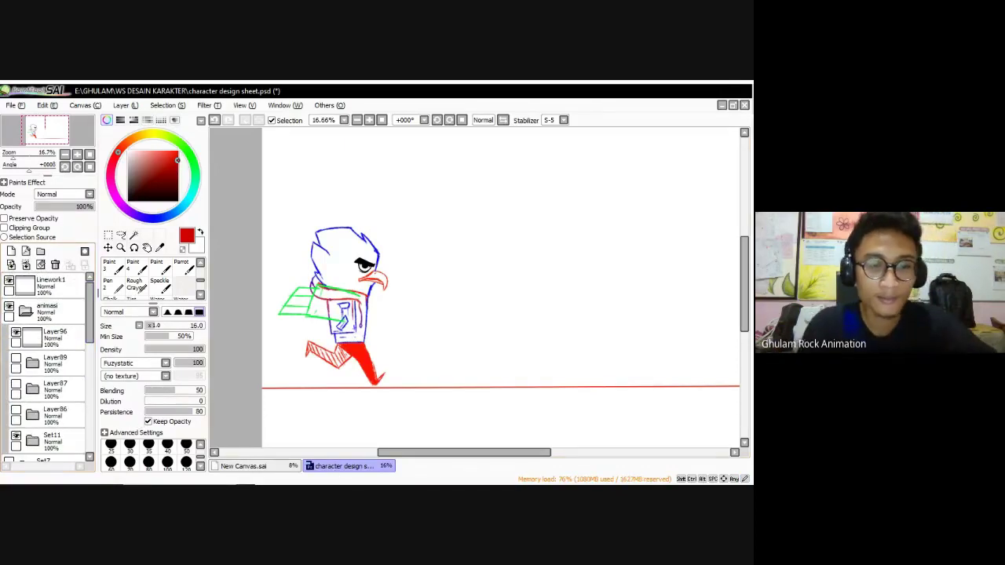
Paste the run-cycle reference screenshot (contact, down, passing, up) into Set11 and move it above and to the right of the first pose
{"action": "key", "text": "alt+Tab"}
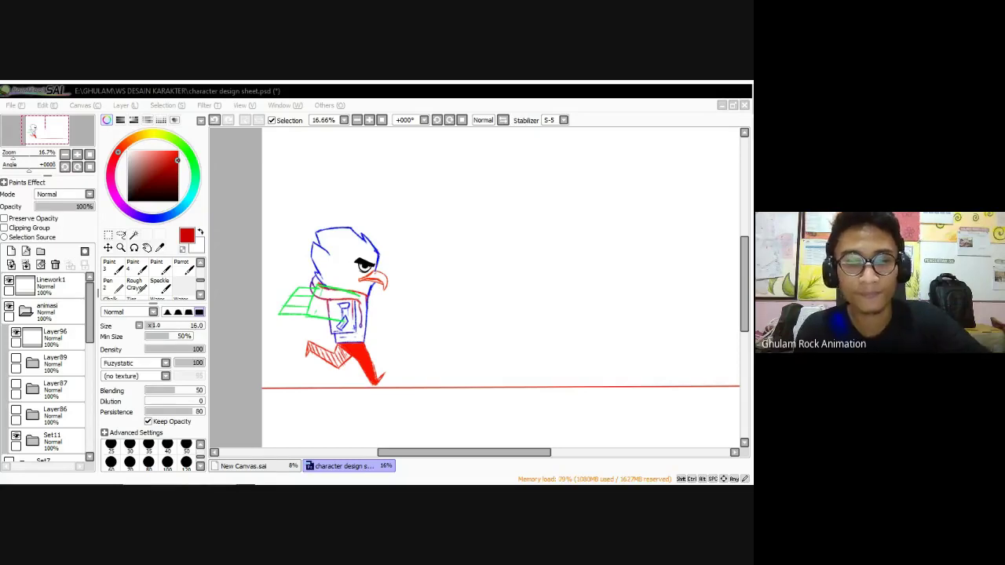
{"action": "left_click", "coordinate": [666, 385]}
{"action": "key", "text": "ctrl+v"}
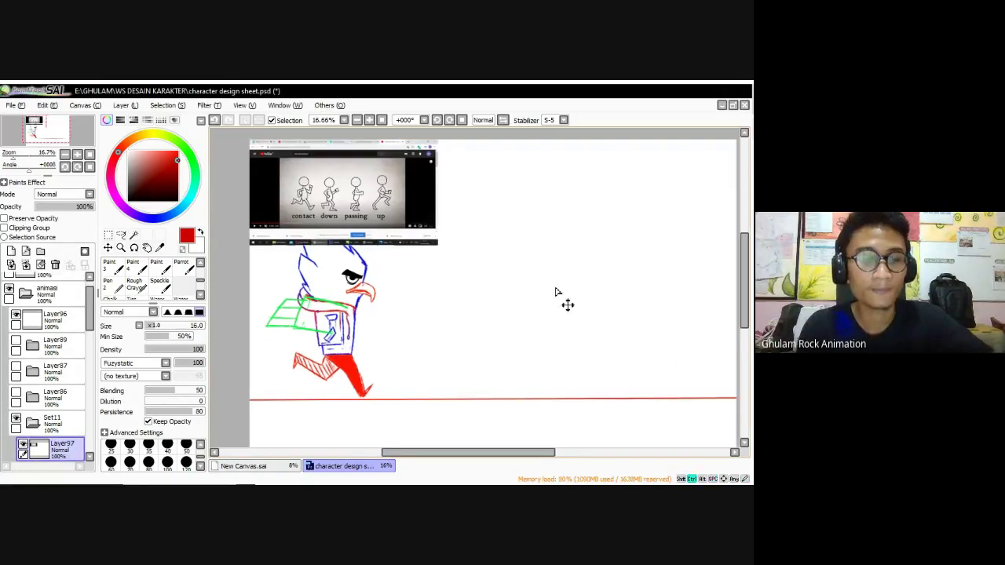
{"action": "key", "text": "ctrl+t"}
{"action": "left_click_drag", "start_coordinate": [550, 267], "coordinate": [714, 270]}
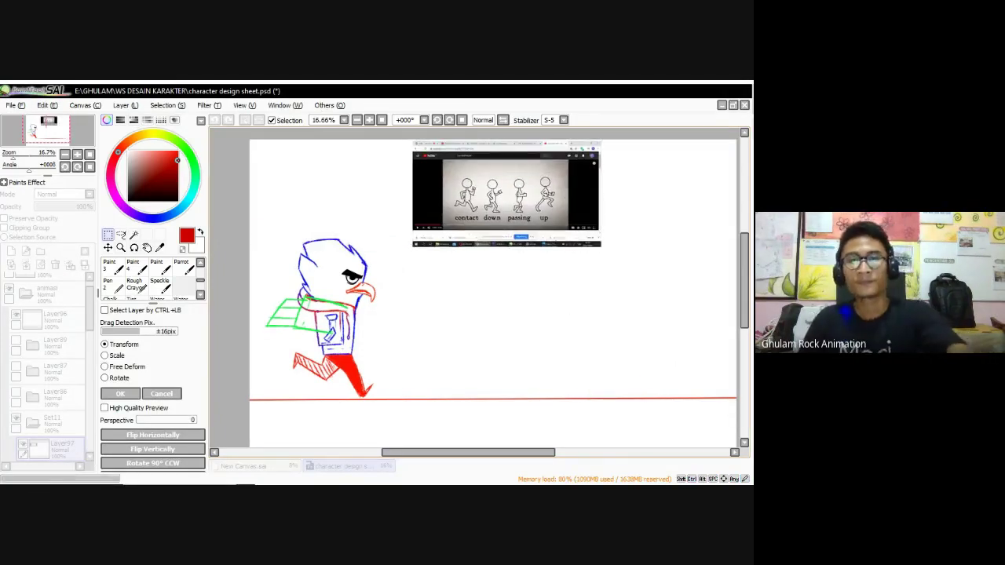
{"action": "key", "text": "Return"}
{"action": "scroll", "coordinate": [722, 290], "scroll_direction": "up", "scroll_amount": 1}
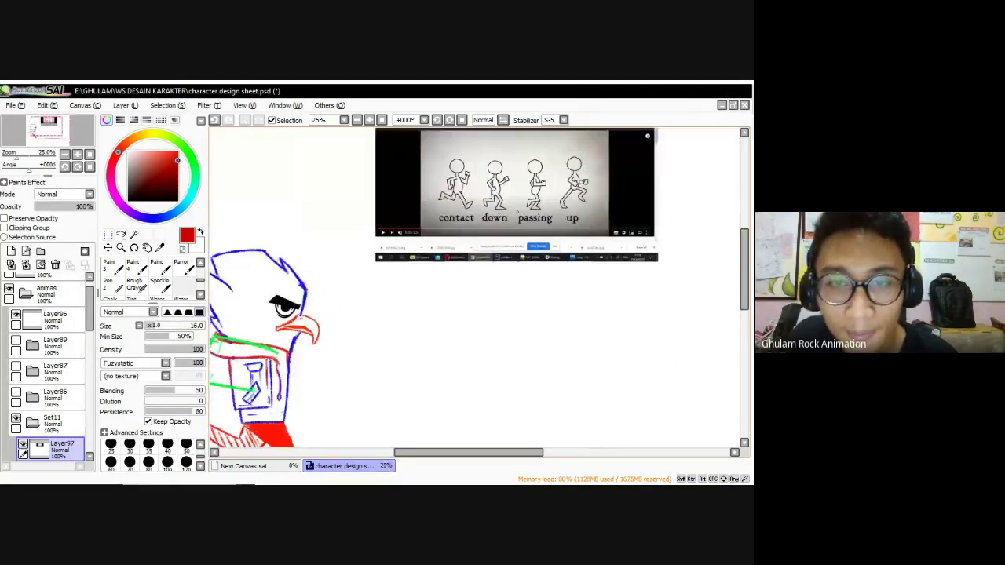
{"action": "scroll", "coordinate": [732, 291], "scroll_direction": "down", "scroll_amount": 1}
{"action": "scroll", "coordinate": [732, 290], "scroll_direction": "up", "scroll_amount": 1}
{"action": "scroll", "coordinate": [731, 289], "scroll_direction": "down", "scroll_amount": 1}
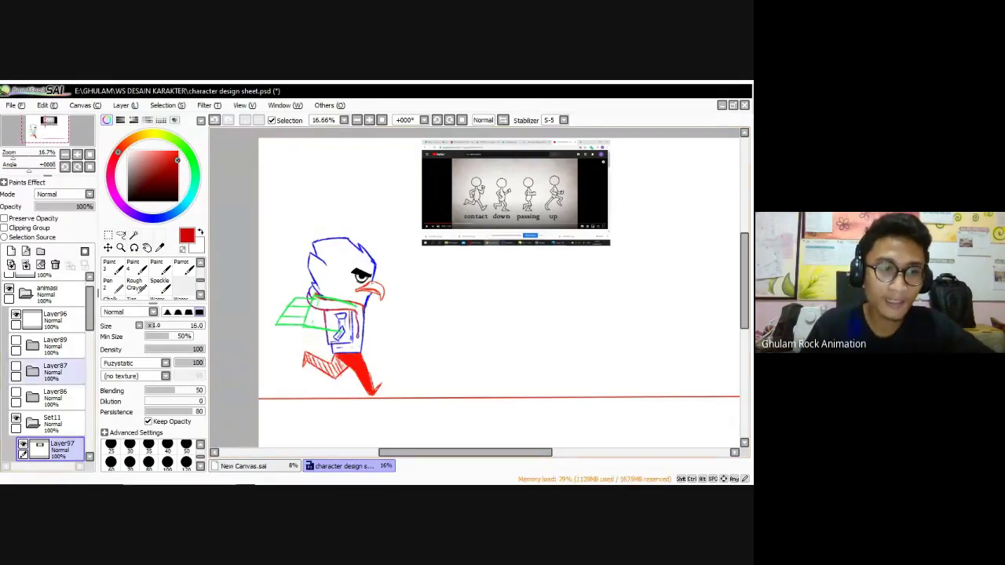
Compare the other running poses with the reference by showing and hiding the Layer86, Layer87 and Layer89 folders, leaving them hidden
{"action": "left_click", "coordinate": [16, 395]}
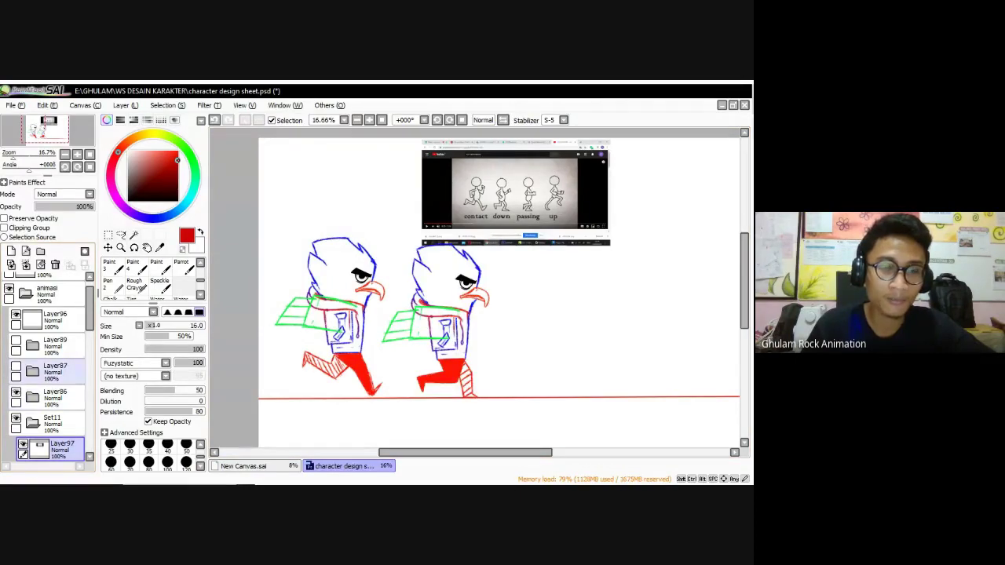
{"action": "left_click", "coordinate": [16, 366]}
{"action": "left_click", "coordinate": [16, 366]}
{"action": "left_click", "coordinate": [15, 392]}
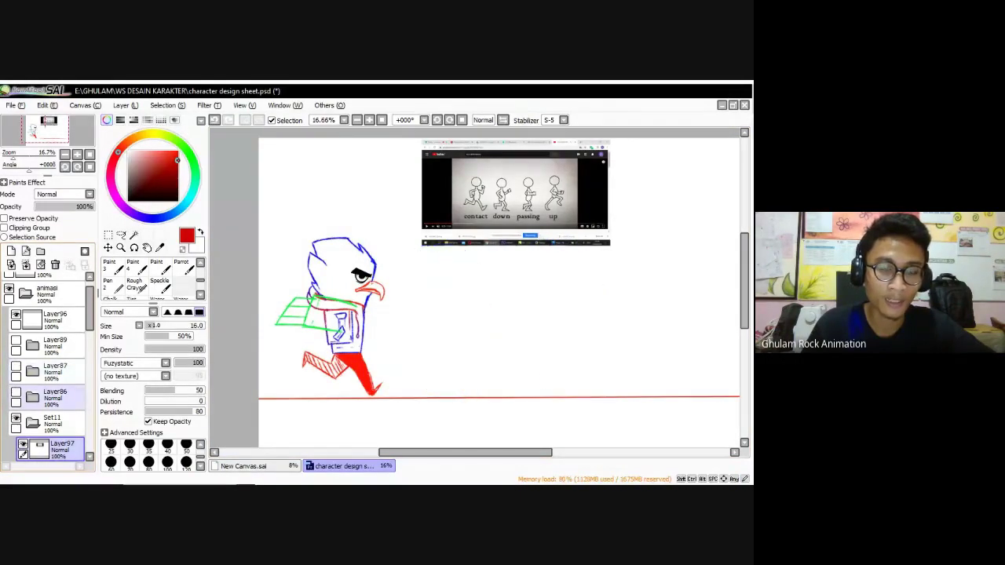
{"action": "left_click", "coordinate": [16, 392]}
{"action": "left_click", "coordinate": [15, 366]}
{"action": "left_click", "coordinate": [16, 366]}
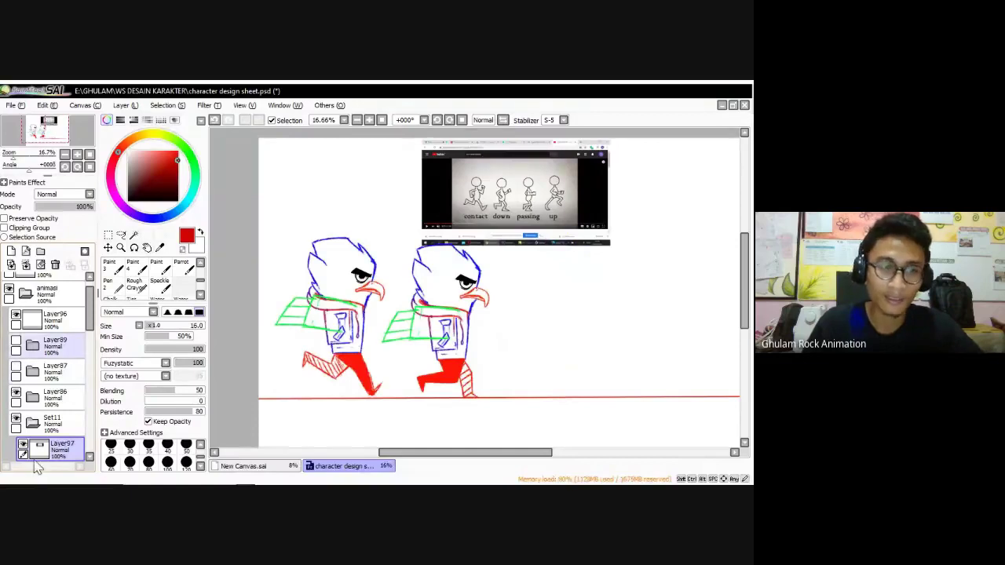
{"action": "left_click", "coordinate": [16, 340]}
{"action": "left_click", "coordinate": [15, 366]}
{"action": "left_click", "coordinate": [15, 366]}
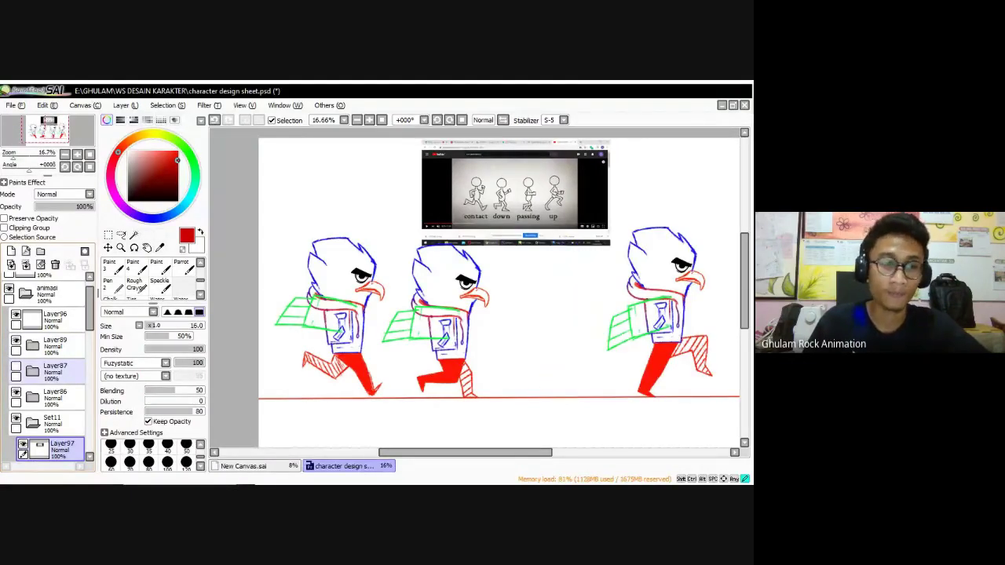
{"action": "left_click", "coordinate": [15, 392]}
{"action": "left_click", "coordinate": [16, 340]}
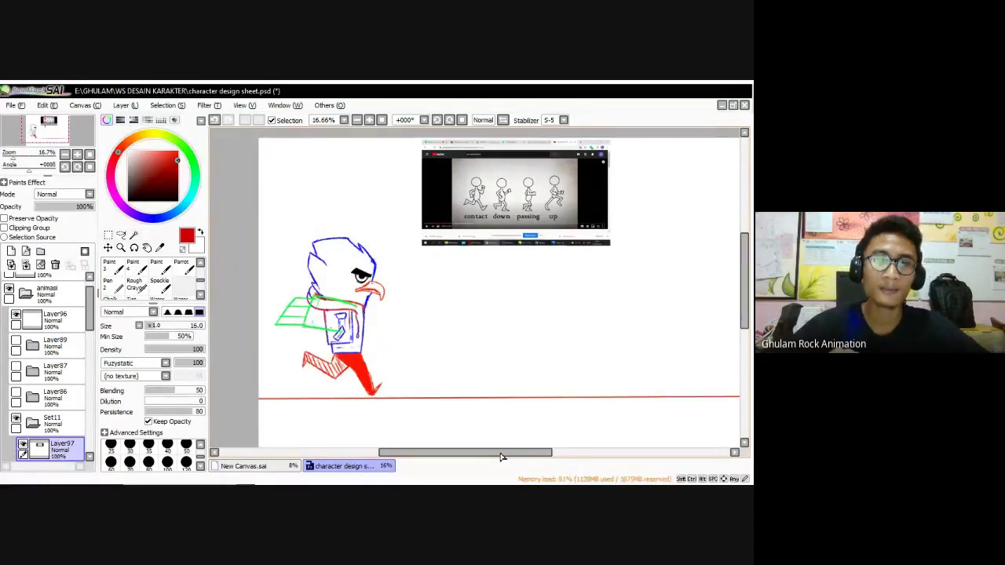
Add a new layer above the run-cycle reference and trace both legs of the contact figure in red
{"action": "left_click_drag", "start_coordinate": [601, 406], "coordinate": [568, 375]}
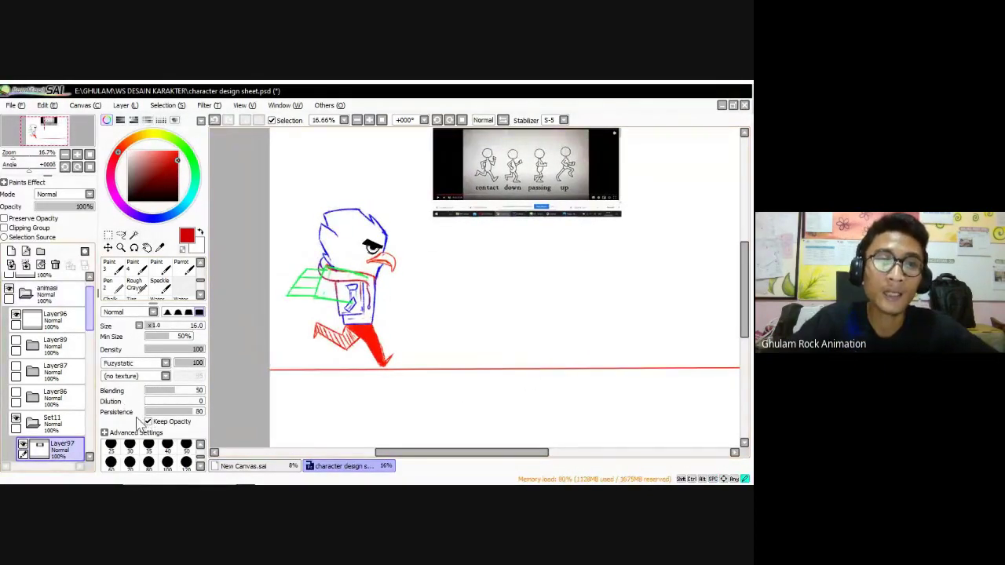
{"action": "scroll", "coordinate": [52, 450], "scroll_direction": "down", "scroll_amount": 2}
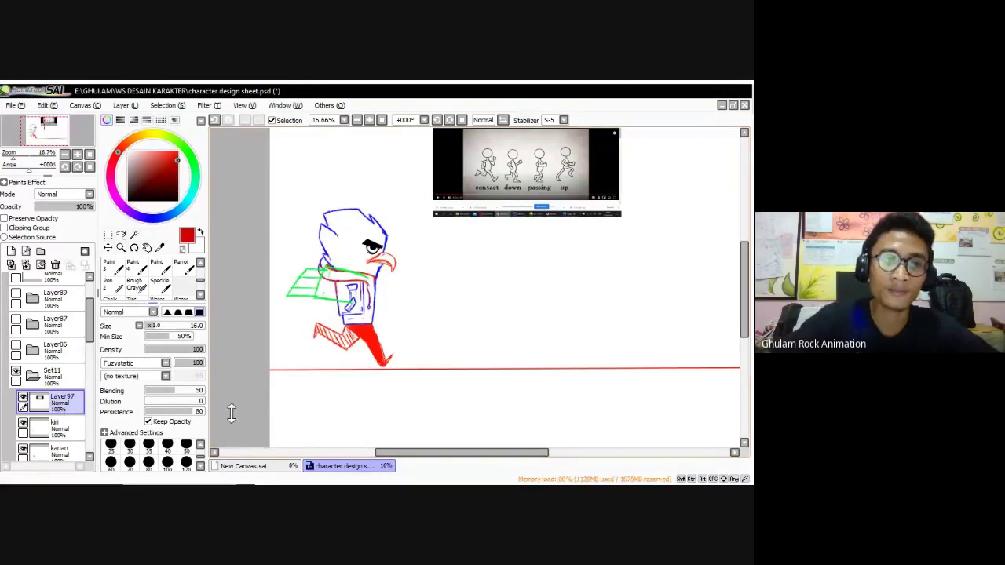
{"action": "left_click_drag", "start_coordinate": [90, 318], "coordinate": [90, 323]}
{"action": "scroll", "coordinate": [139, 451], "scroll_direction": "down", "scroll_amount": 1}
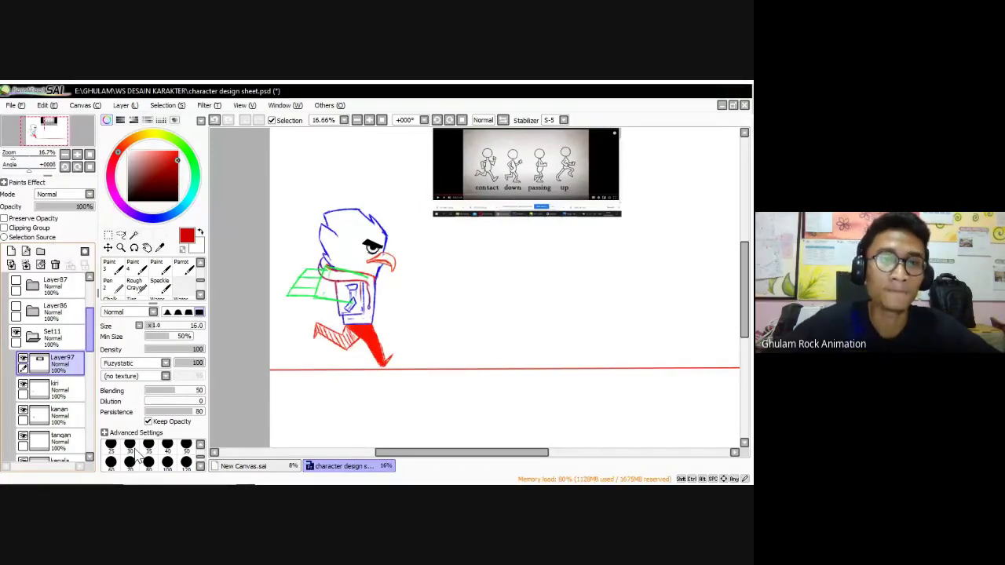
{"action": "left_click_drag", "start_coordinate": [635, 370], "coordinate": [610, 389]}
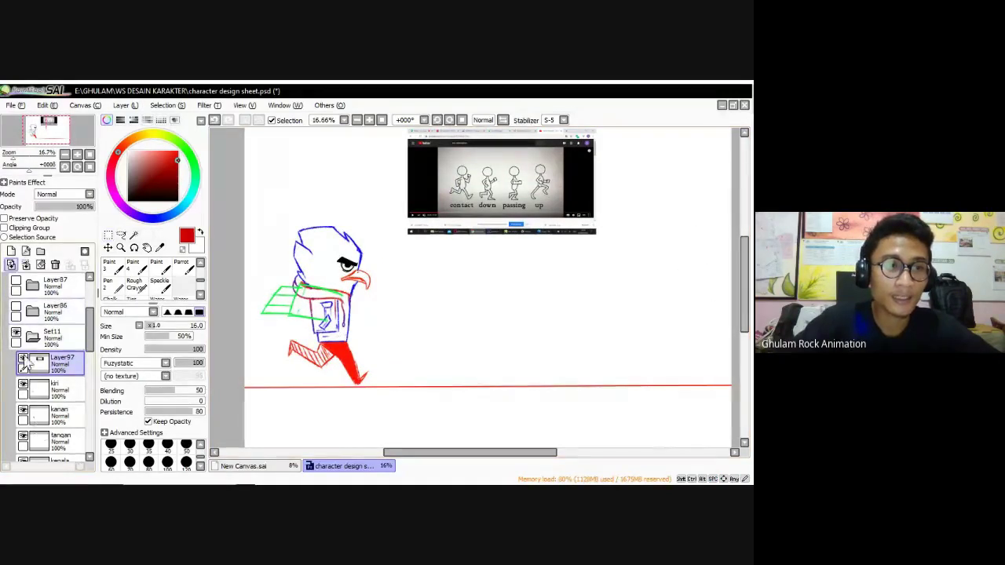
{"action": "left_click", "coordinate": [11, 251]}
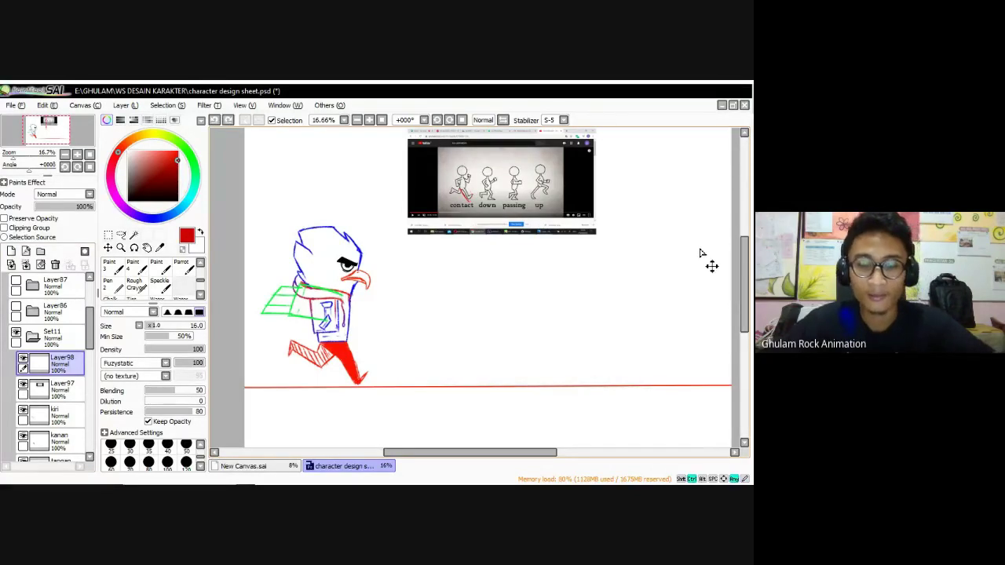
{"action": "scroll", "coordinate": [497, 176], "scroll_direction": "up", "scroll_amount": 3}
{"action": "mouse_move", "coordinate": [411, 251]}
{"action": "left_mouse_down"}
{"action": "mouse_move", "coordinate": [428, 236]}
{"action": "mouse_move", "coordinate": [401, 212]}
{"action": "mouse_move", "coordinate": [386, 223]}
{"action": "mouse_move", "coordinate": [355, 215]}
{"action": "mouse_move", "coordinate": [396, 222]}
{"action": "mouse_move", "coordinate": [407, 245]}
{"action": "mouse_move", "coordinate": [419, 240]}
{"action": "left_mouse_up"}
{"action": "key", "text": "ctrl+z"}
{"action": "key", "text": "ctrl+z"}
{"action": "left_click_drag", "start_coordinate": [707, 294], "coordinate": [653, 363]}
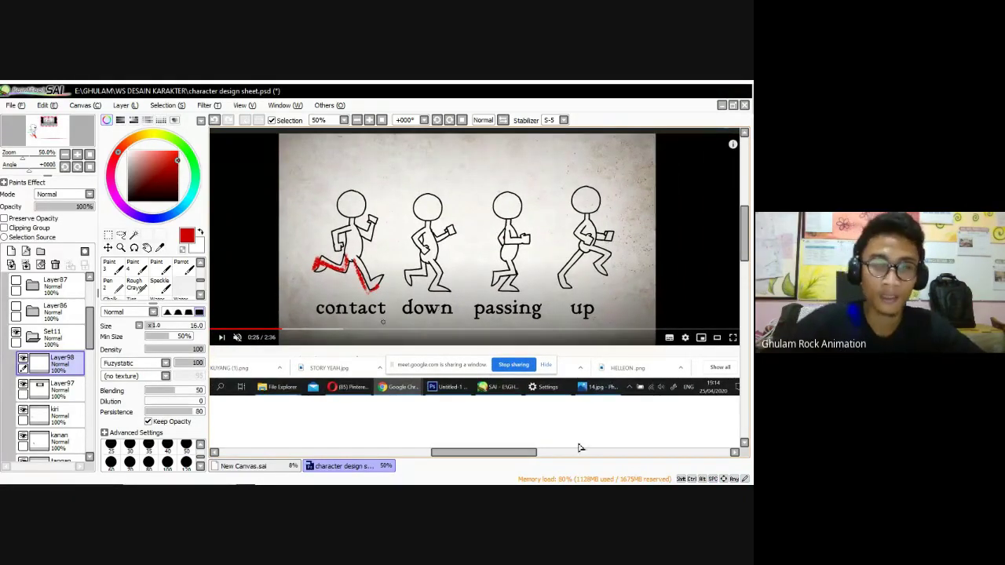
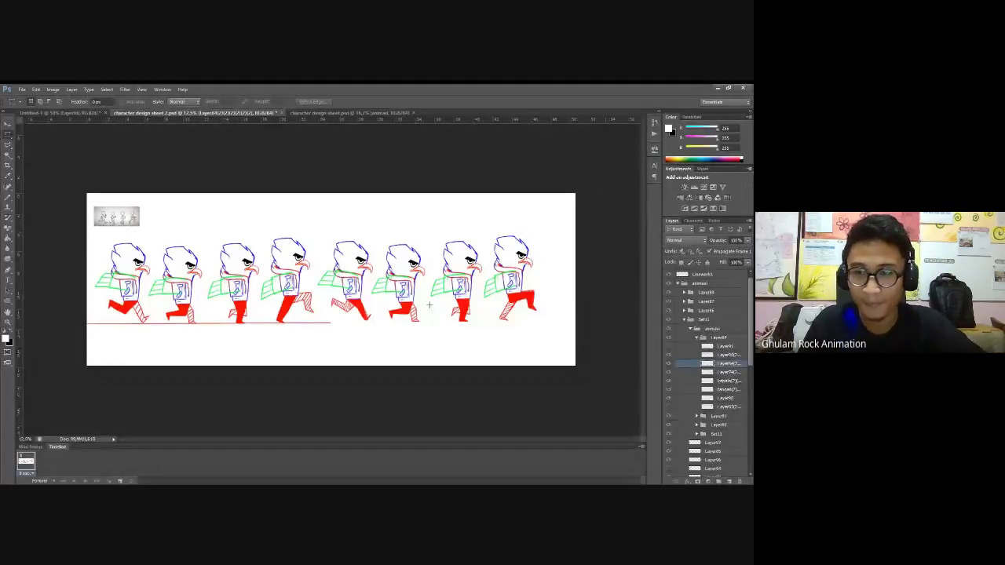
In the Photoshop document character design sheet 2.psd, show the seventh pose's back leg layer in the Layer87 group and set its opacity to 100%
{"action": "left_click", "coordinate": [698, 338]}
{"action": "left_click", "coordinate": [696, 347]}
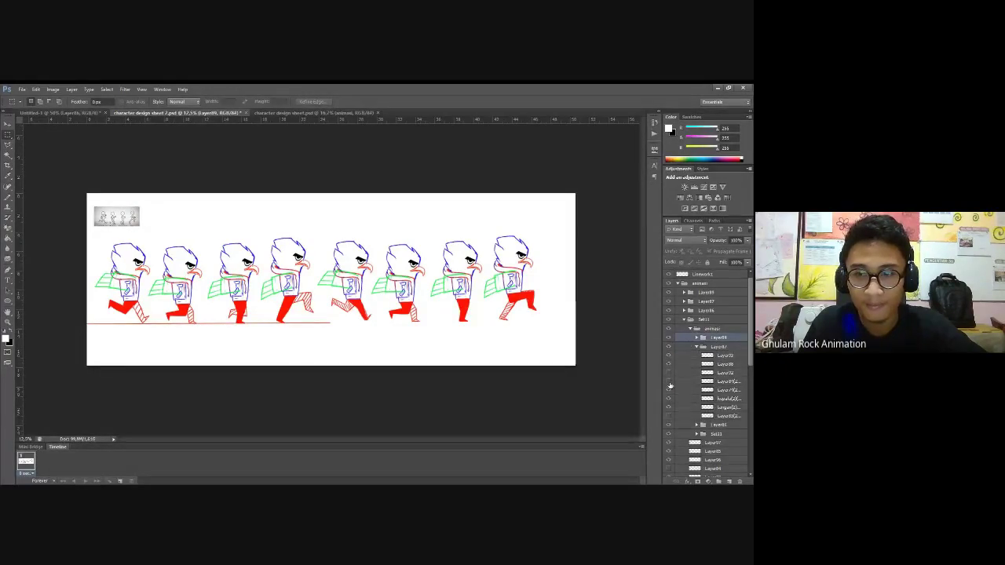
{"action": "left_click", "coordinate": [669, 381]}
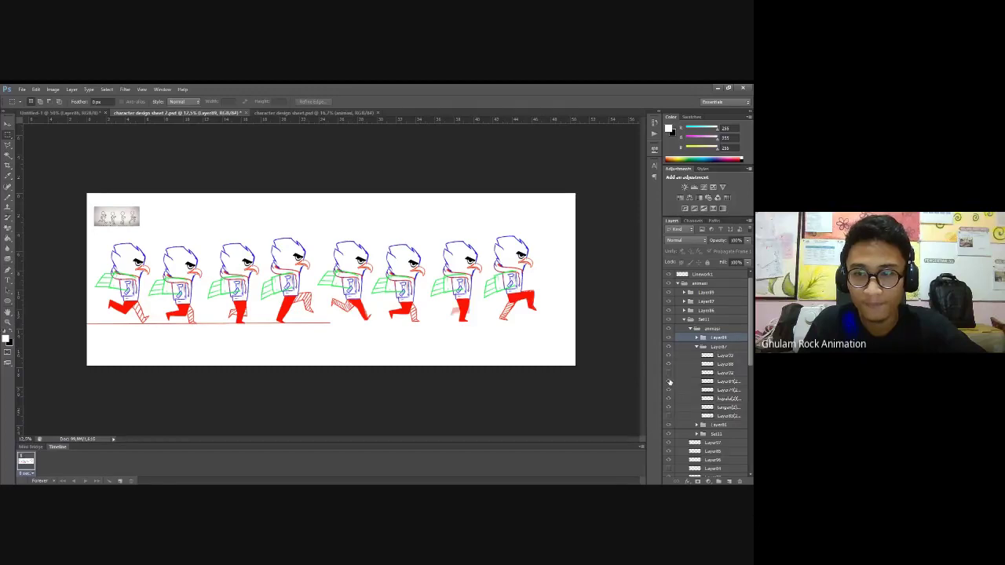
{"action": "left_click", "coordinate": [721, 383]}
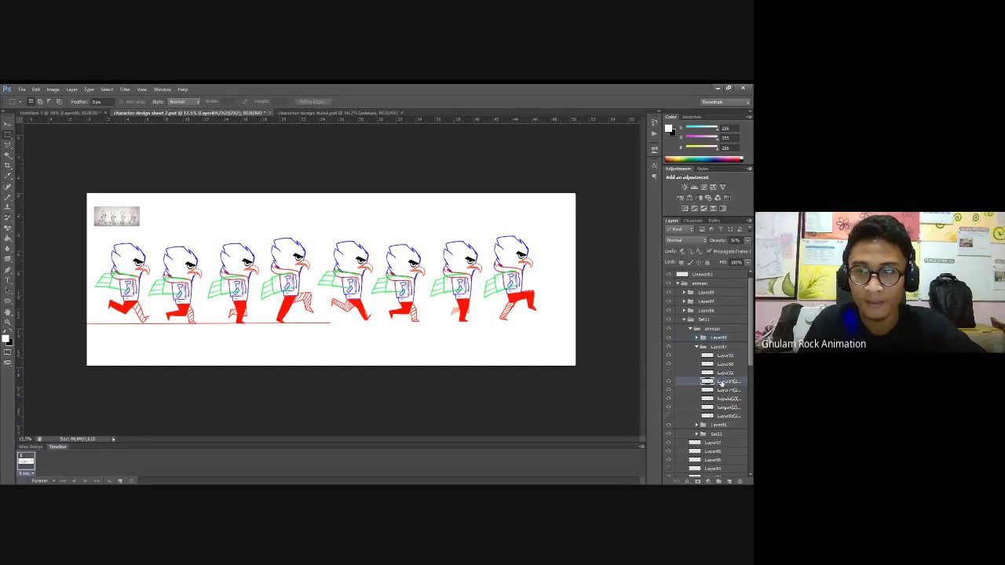
{"action": "left_click", "coordinate": [746, 241]}
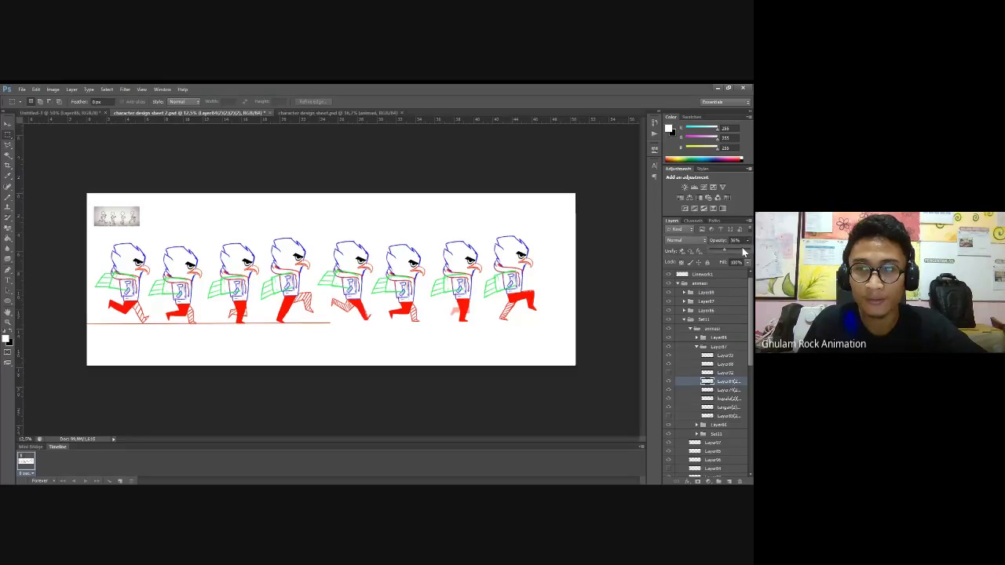
{"action": "left_click", "coordinate": [739, 251]}
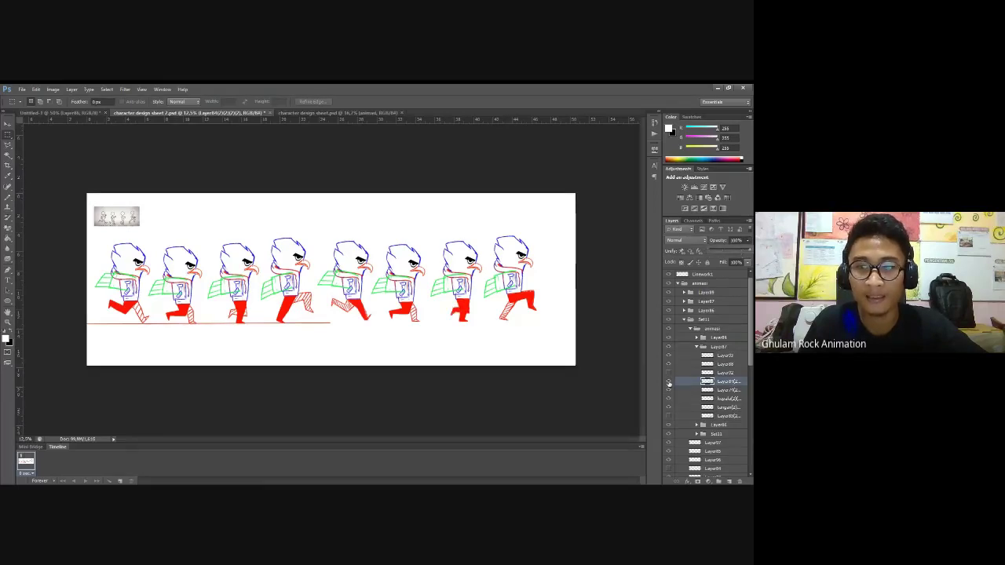
Check the seventh pose's leg drawings by showing and hiding the individual layers in the Layer87 group
{"action": "left_click", "coordinate": [669, 373]}
{"action": "left_click", "coordinate": [669, 364]}
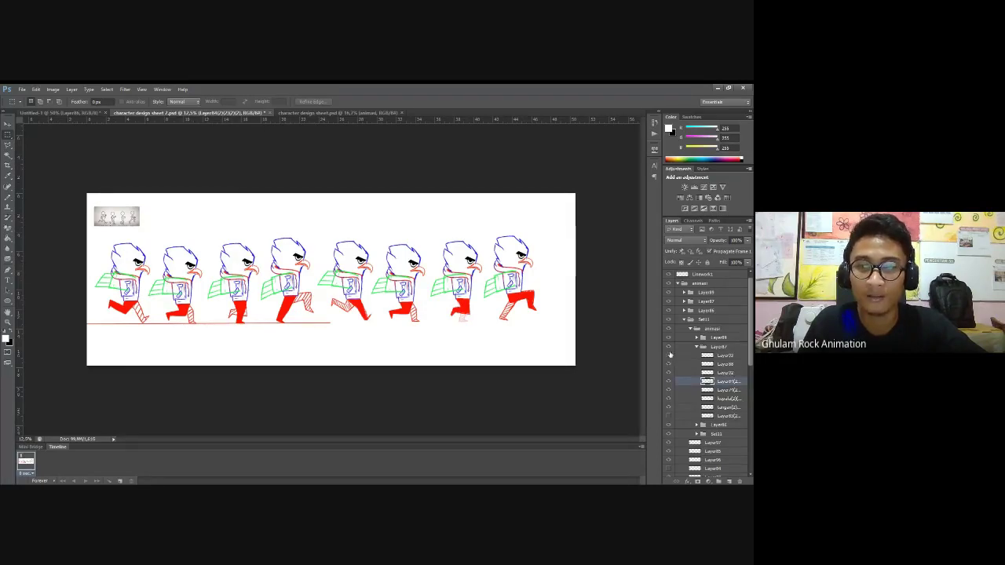
{"action": "left_click", "coordinate": [669, 356]}
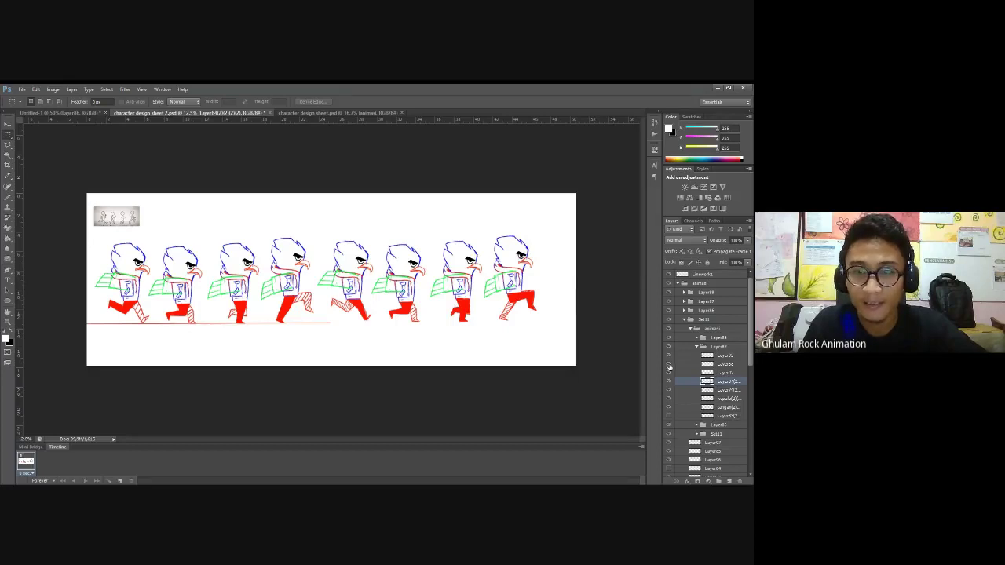
{"action": "left_click", "coordinate": [669, 382]}
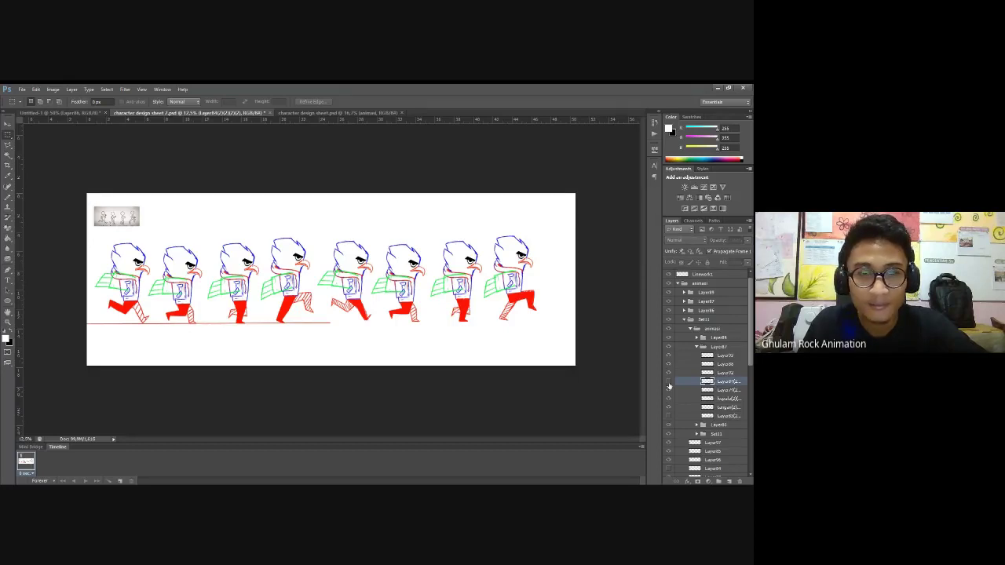
{"action": "left_click", "coordinate": [670, 384]}
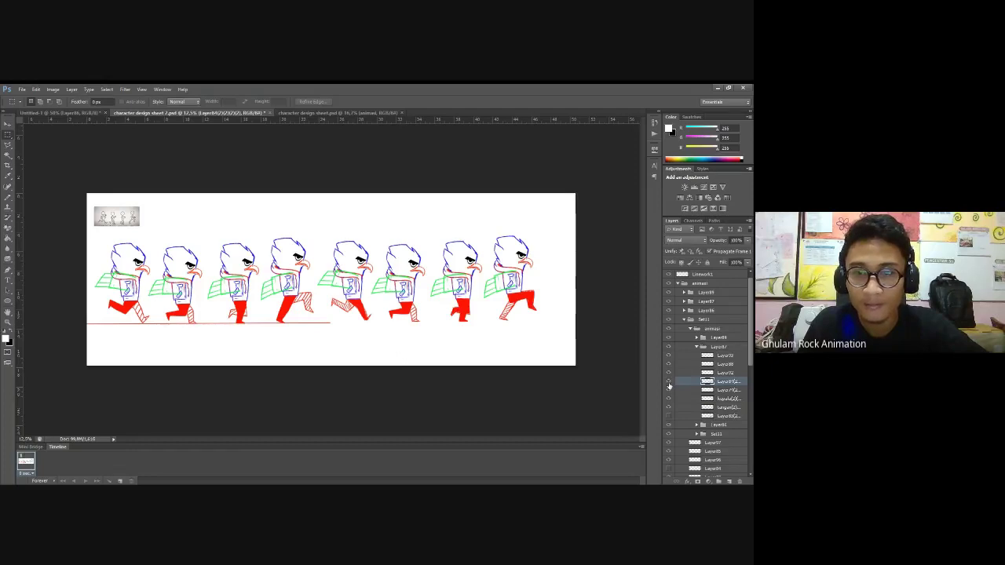
{"action": "left_click", "coordinate": [669, 373]}
{"action": "left_click", "coordinate": [668, 382]}
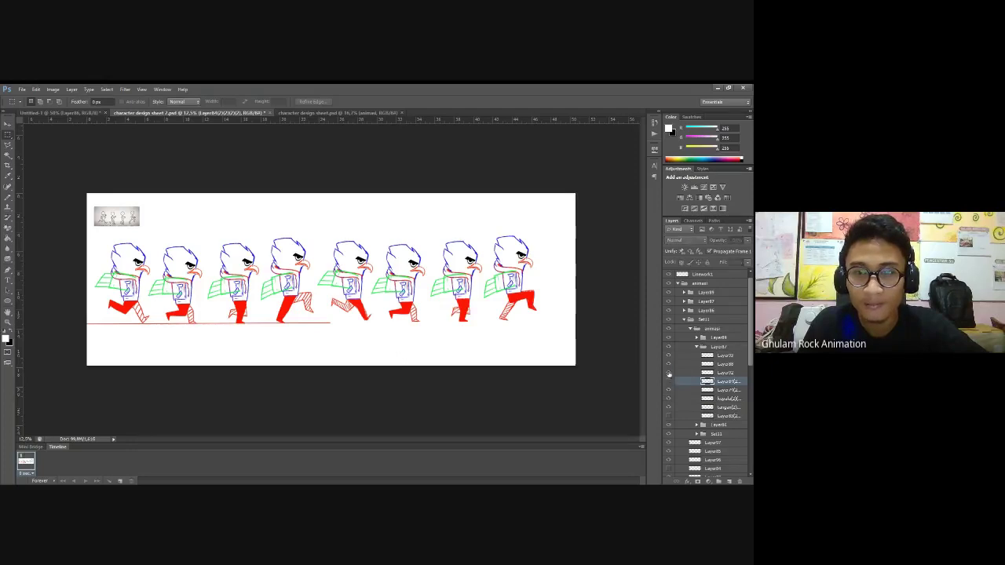
{"action": "left_click", "coordinate": [668, 377]}
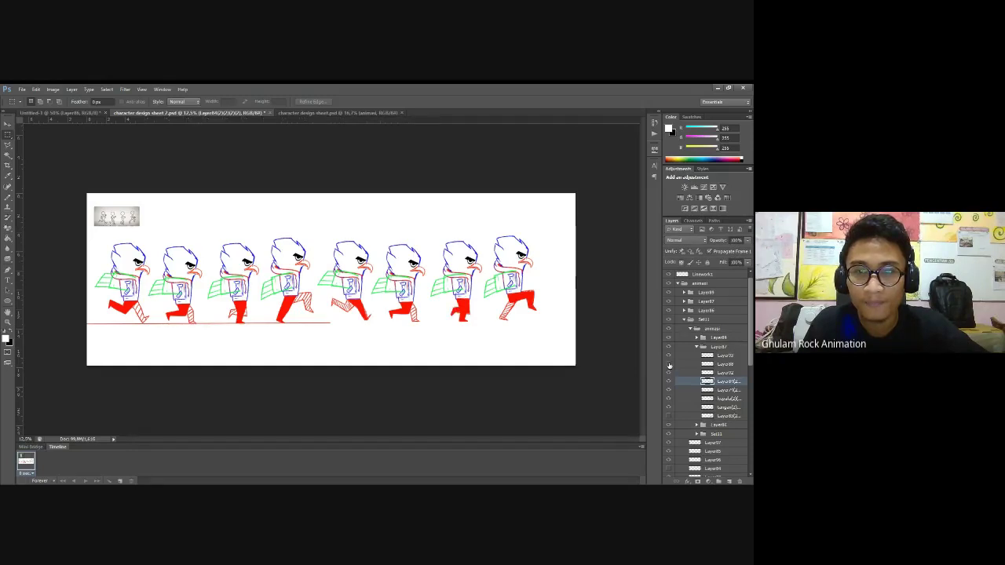
Hide the topmost layer of the Layer87 group and review the remaining layers of the seventh pose
{"action": "left_click", "coordinate": [669, 356]}
{"action": "left_click", "coordinate": [670, 360]}
{"action": "left_click", "coordinate": [670, 360]}
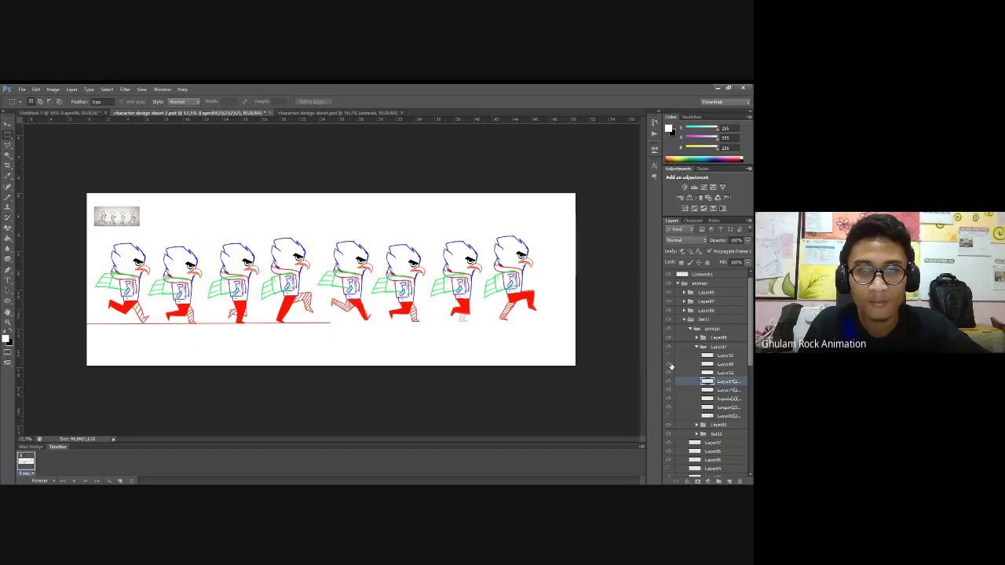
{"action": "left_click", "coordinate": [671, 373]}
{"action": "left_click", "coordinate": [670, 373]}
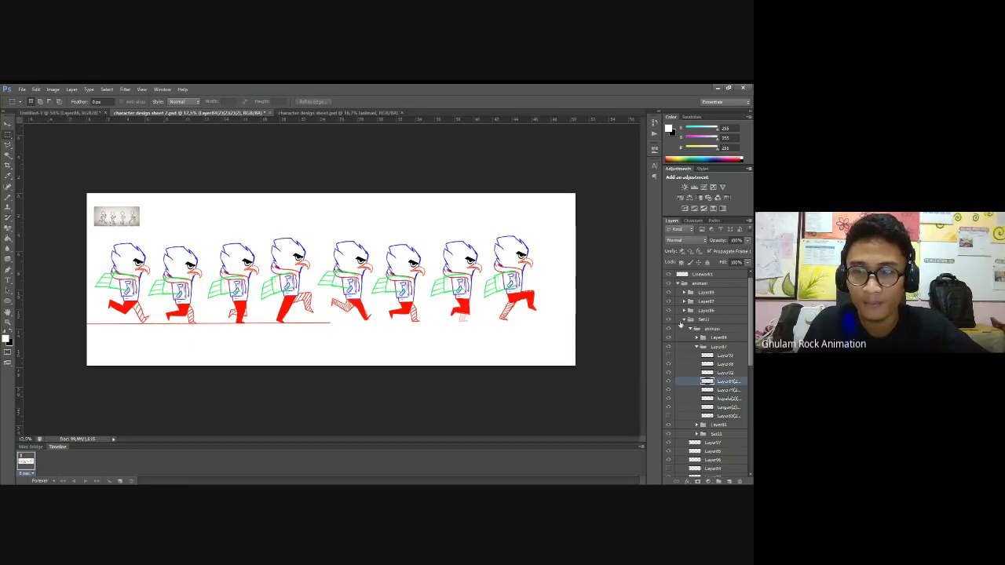
{"action": "scroll", "coordinate": [692, 346], "scroll_direction": "down", "scroll_amount": 2}
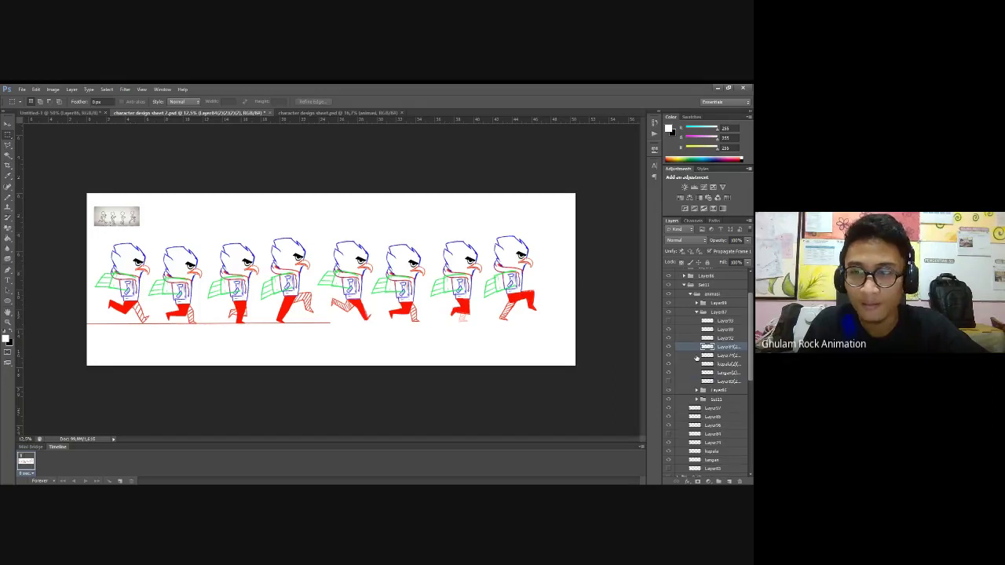
{"action": "scroll", "coordinate": [696, 358], "scroll_direction": "down", "scroll_amount": 1}
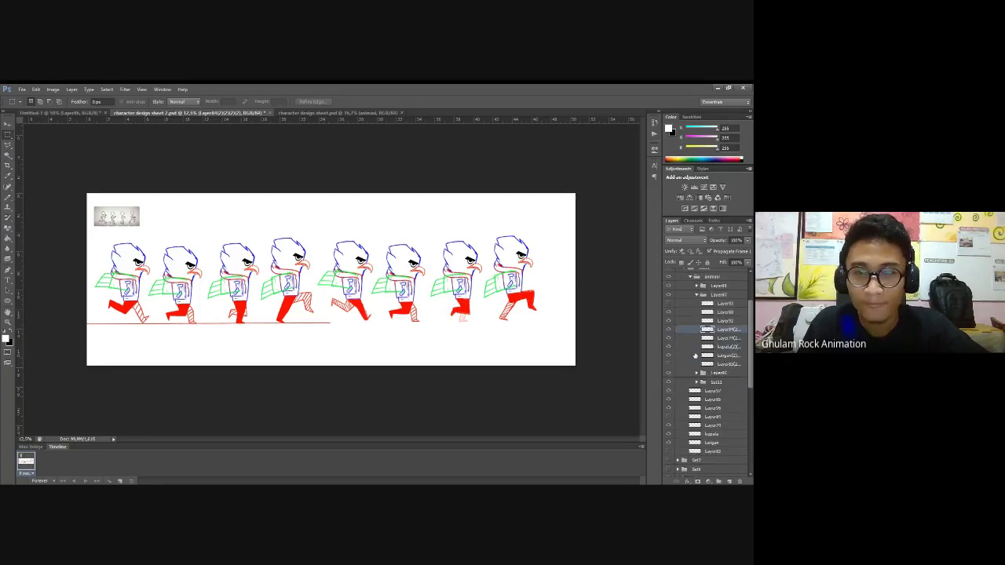
{"action": "left_click", "coordinate": [669, 304]}
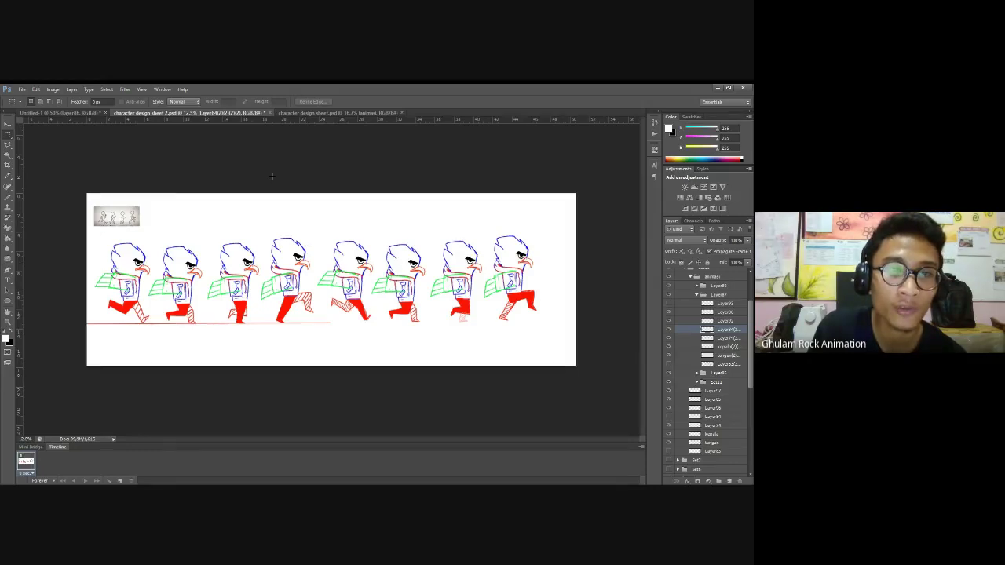
Switch to the Untitled-1 document and show where the Timeline panel is enabled, leaving it open
{"action": "left_click", "coordinate": [76, 113]}
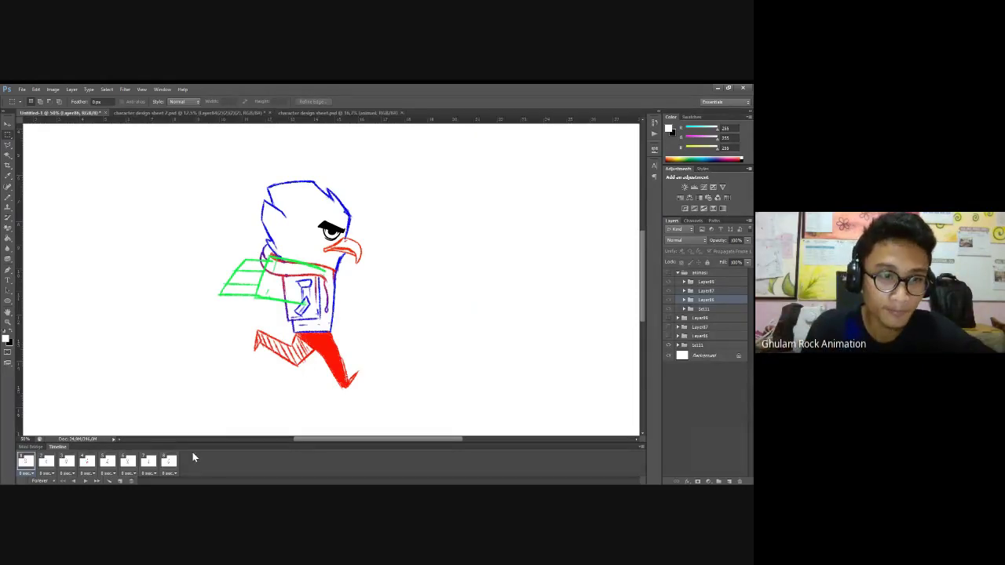
{"action": "left_click", "coordinate": [160, 89]}
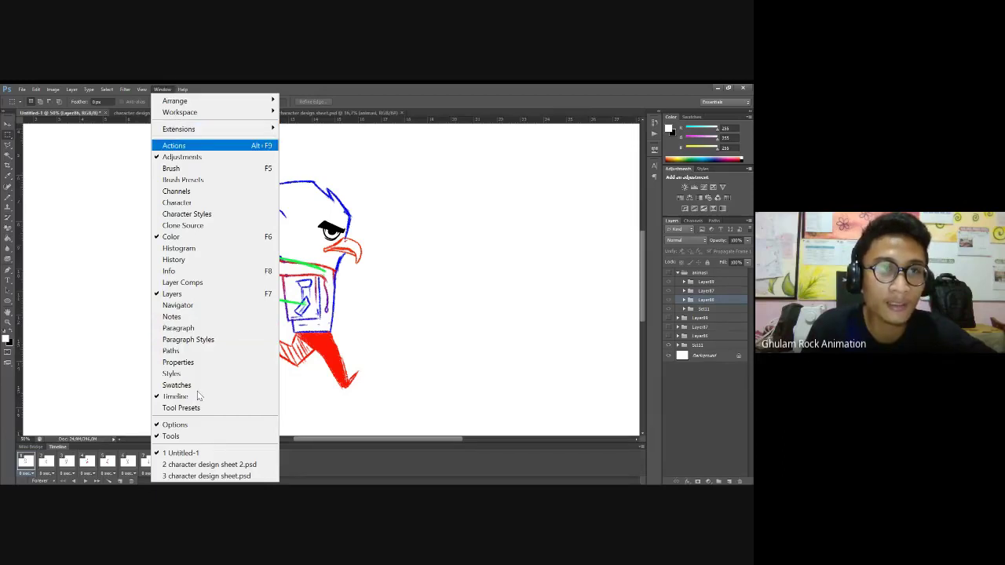
{"action": "left_click", "coordinate": [161, 89]}
{"action": "left_click", "coordinate": [160, 89]}
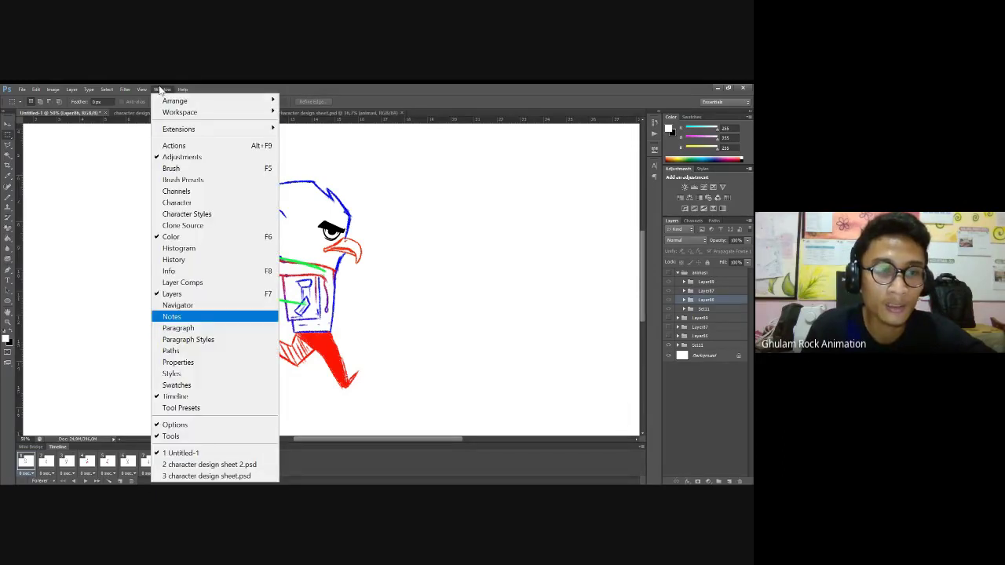
{"action": "left_click", "coordinate": [194, 400]}
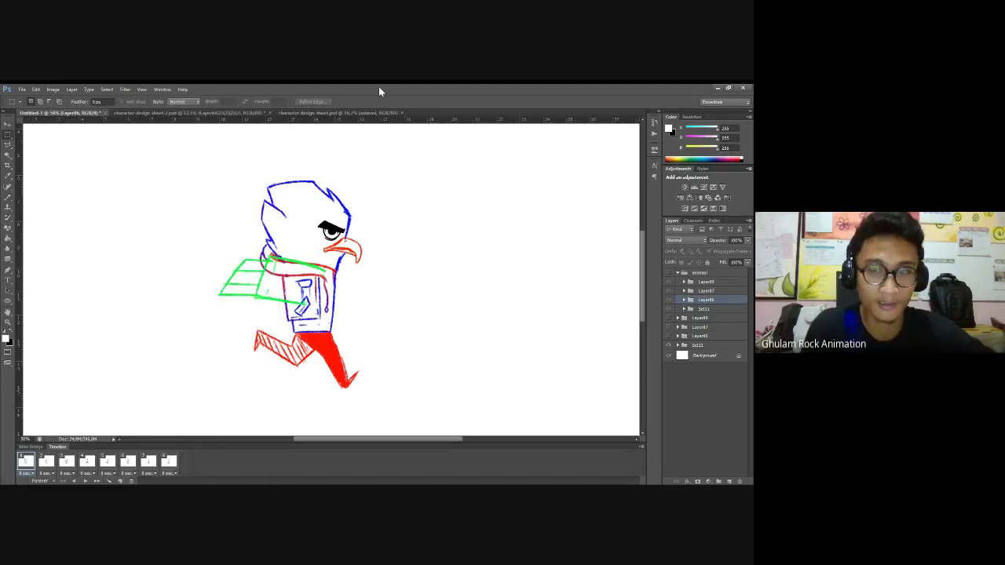
Compare the first and second frames of the running animation by alternating between them
{"action": "left_click", "coordinate": [49, 462]}
{"action": "left_click", "coordinate": [25, 463]}
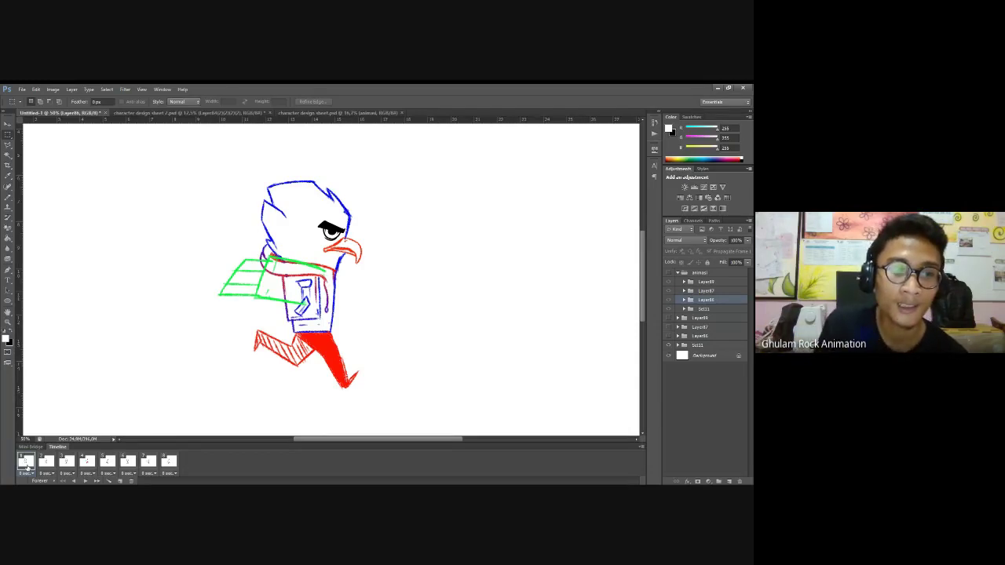
{"action": "left_click", "coordinate": [48, 463]}
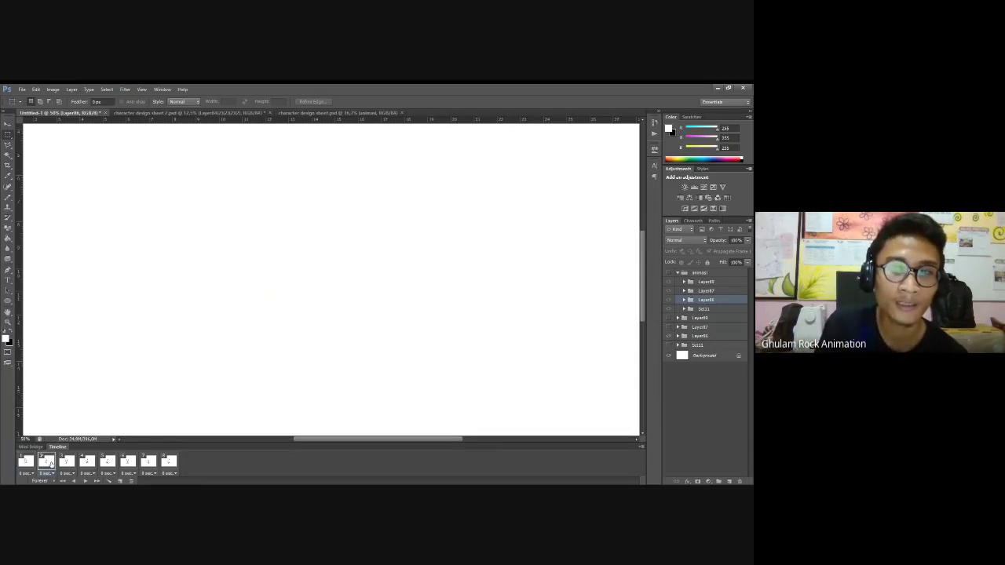
{"action": "left_click", "coordinate": [26, 463]}
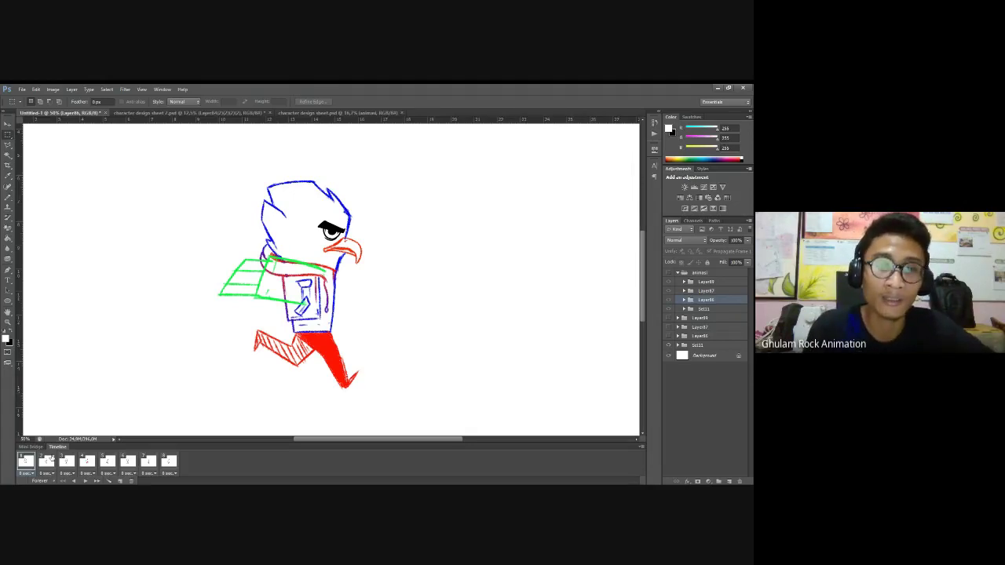
Step forward and back through frames one to four to review the contact, down, passing and up poses
{"action": "left_click", "coordinate": [47, 463]}
{"action": "left_click", "coordinate": [67, 465]}
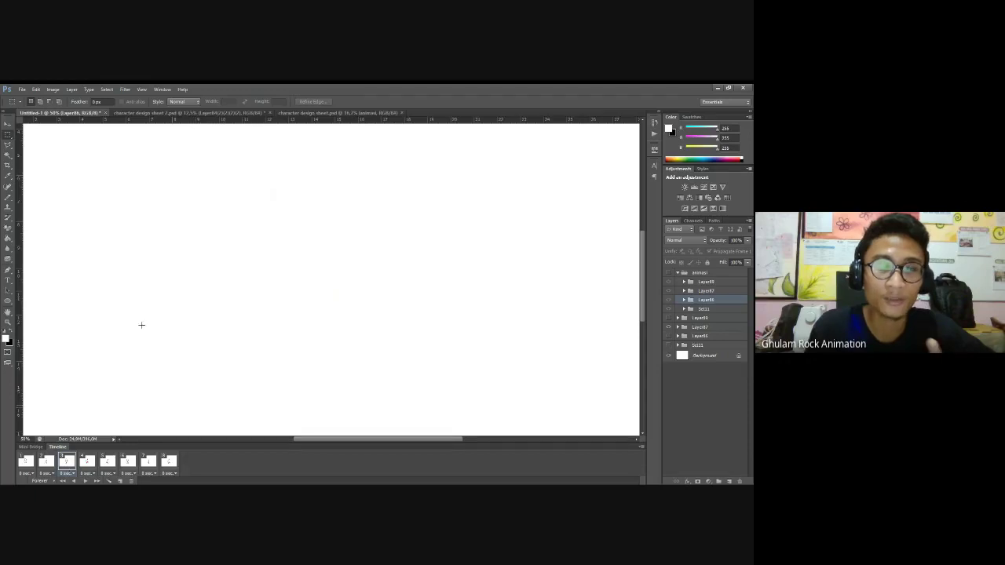
{"action": "left_click", "coordinate": [84, 461]}
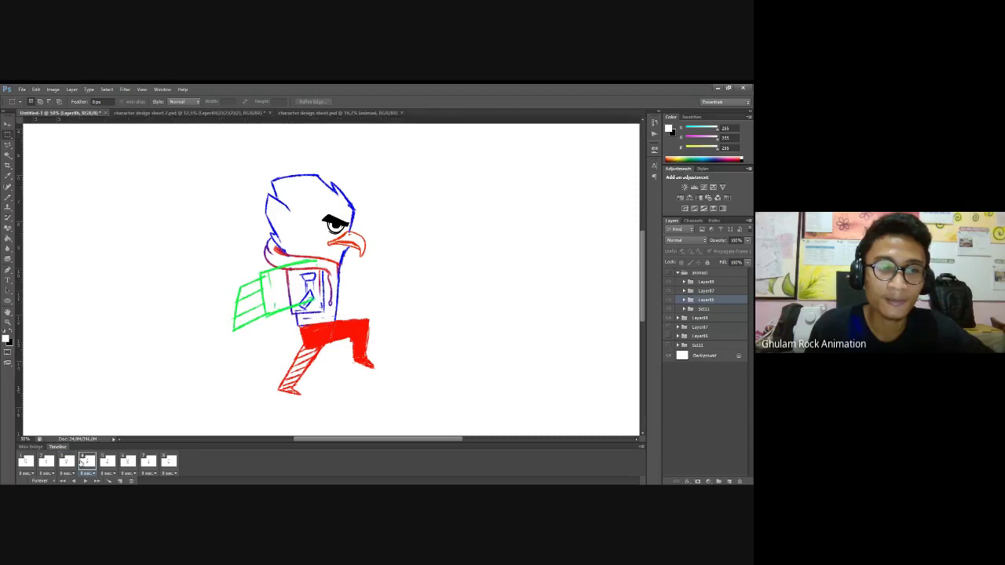
{"action": "left_click", "coordinate": [68, 462]}
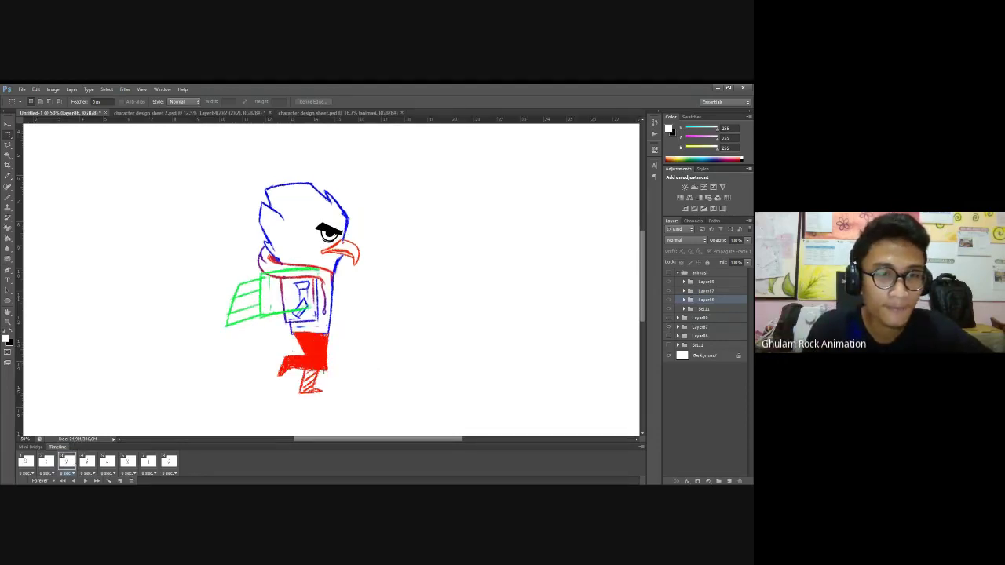
{"action": "left_click", "coordinate": [46, 462]}
{"action": "left_click", "coordinate": [26, 463]}
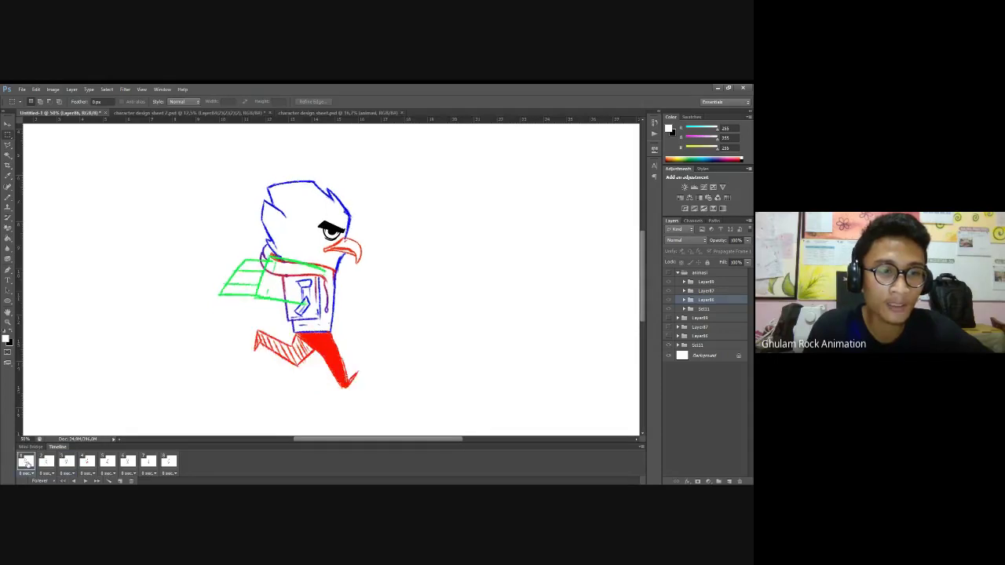
{"action": "left_click", "coordinate": [47, 464]}
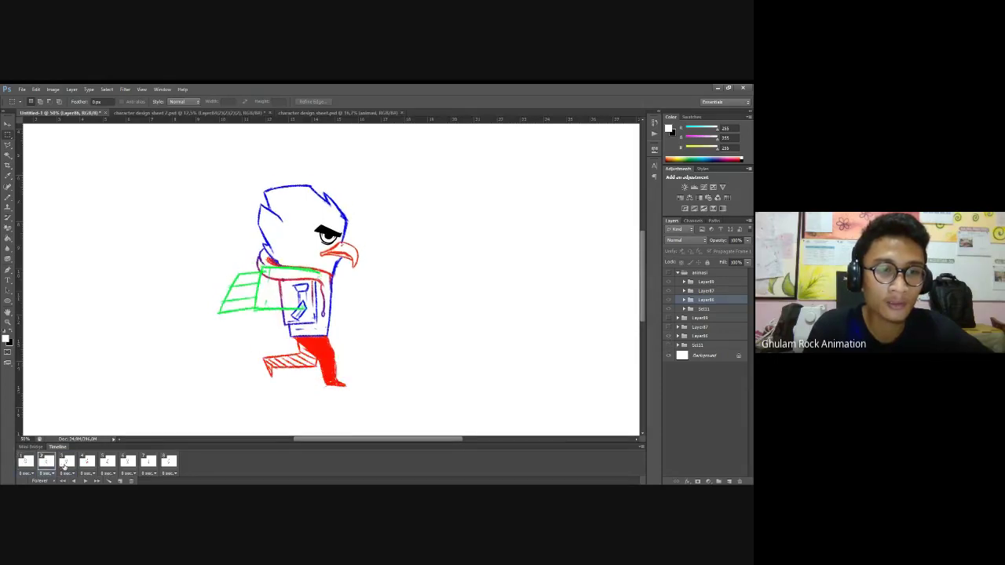
{"action": "left_click", "coordinate": [65, 464]}
{"action": "left_click", "coordinate": [86, 463]}
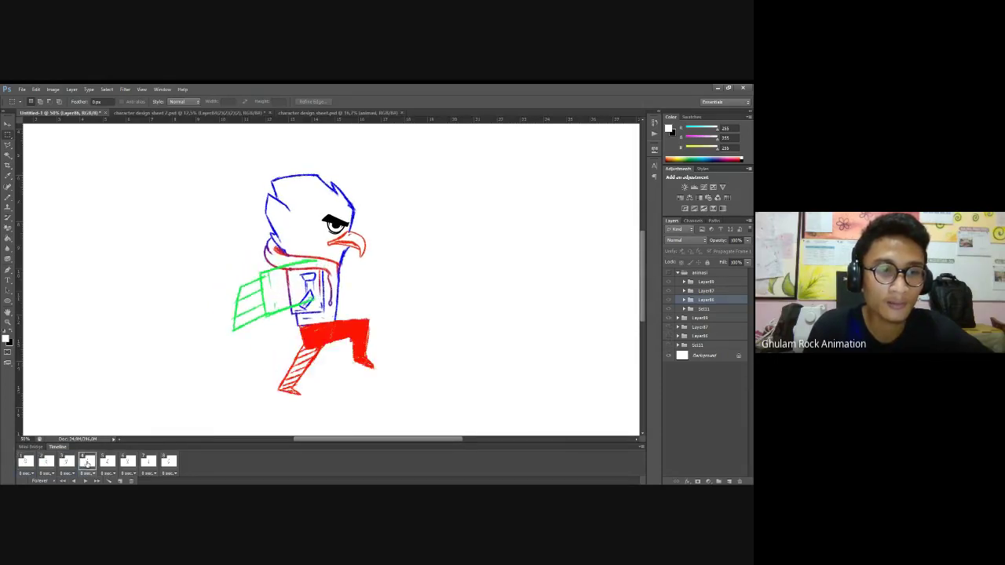
Go to the fifth frame, select the Set11 group in the upper folder to inspect its contact pose, and play the animation
{"action": "left_click", "coordinate": [107, 464]}
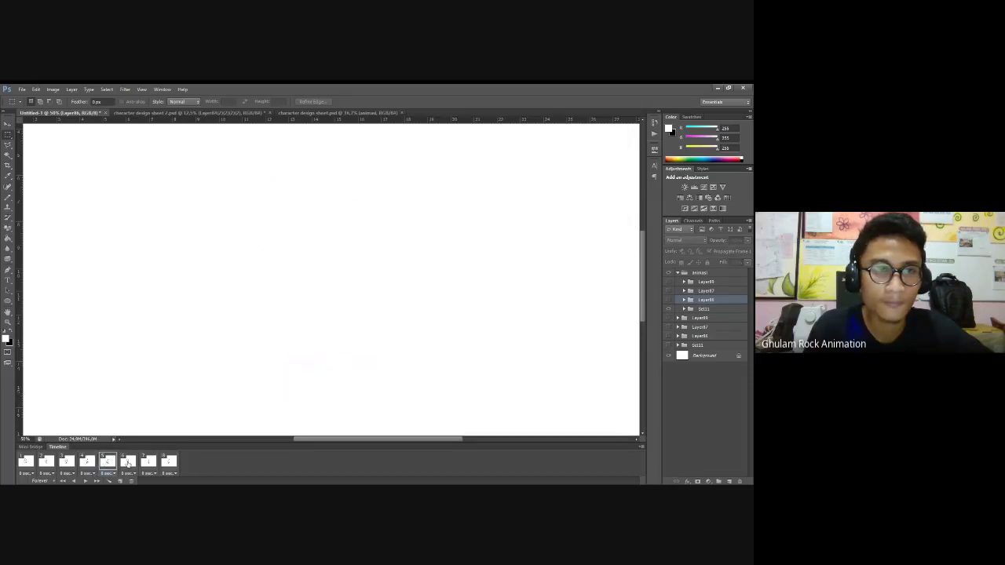
{"action": "left_click", "coordinate": [8, 126]}
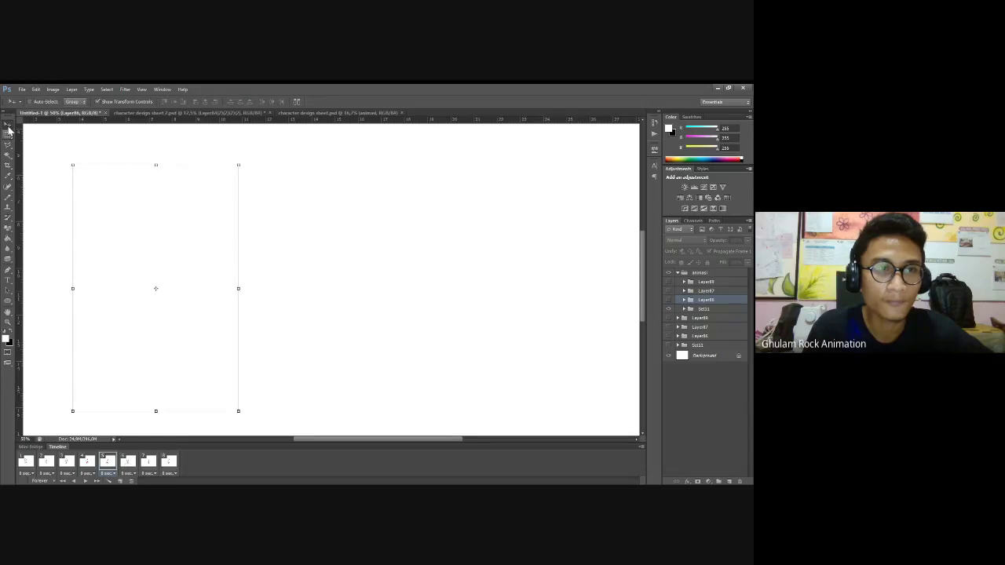
{"action": "left_click", "coordinate": [8, 137]}
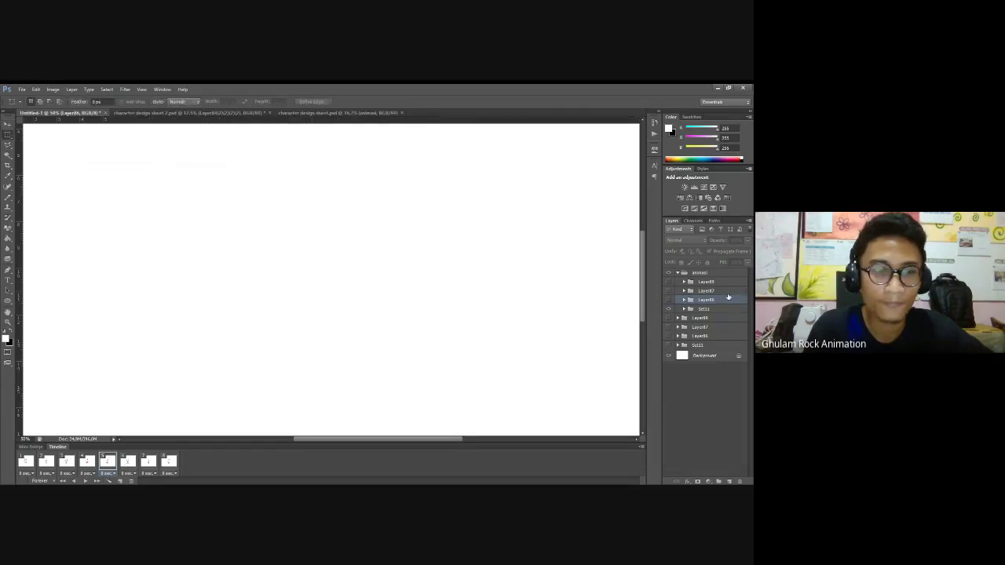
{"action": "left_click", "coordinate": [722, 310]}
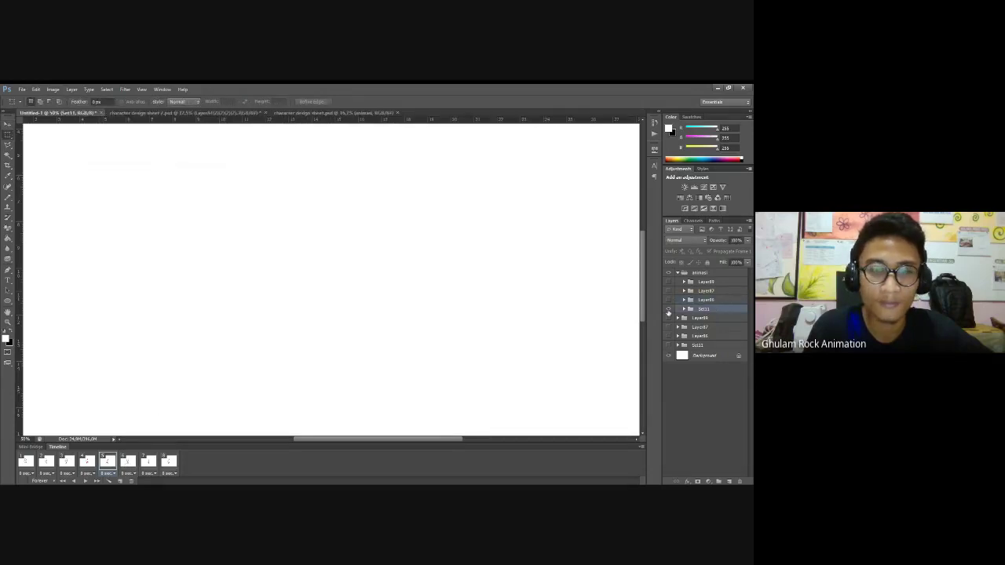
{"action": "left_click", "coordinate": [669, 310]}
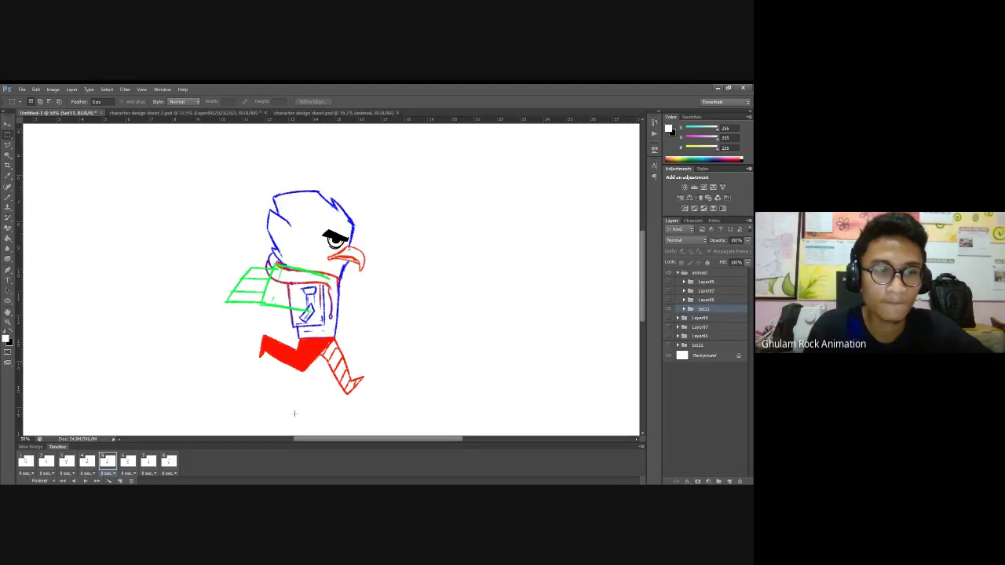
{"action": "key", "text": "space"}
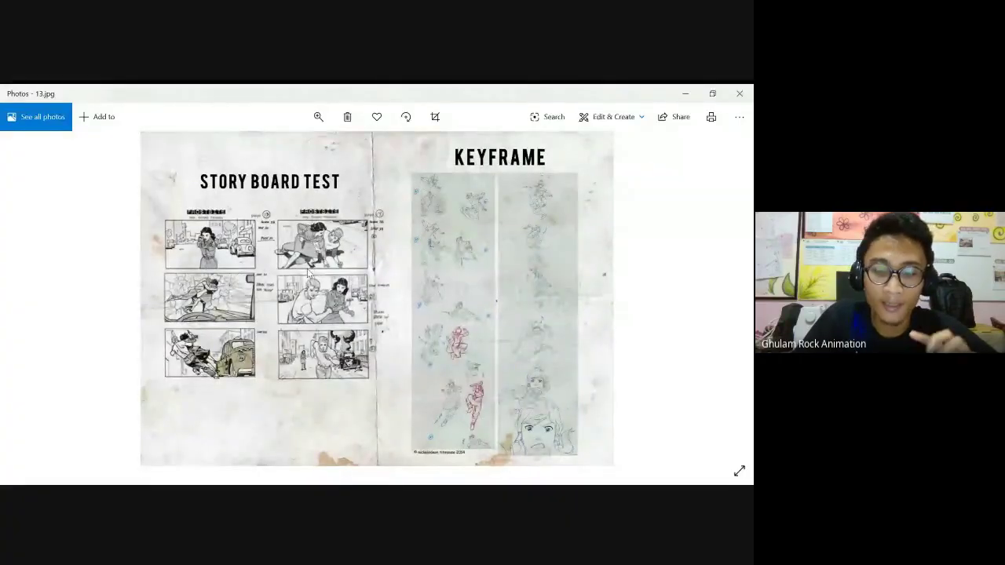
In Photos, browse back from 13.jpg to the layouting and mockup page 11.jpg, and return to the storyboard and keyframe page
{"action": "key", "text": "Left"}
{"action": "key", "text": "Left"}
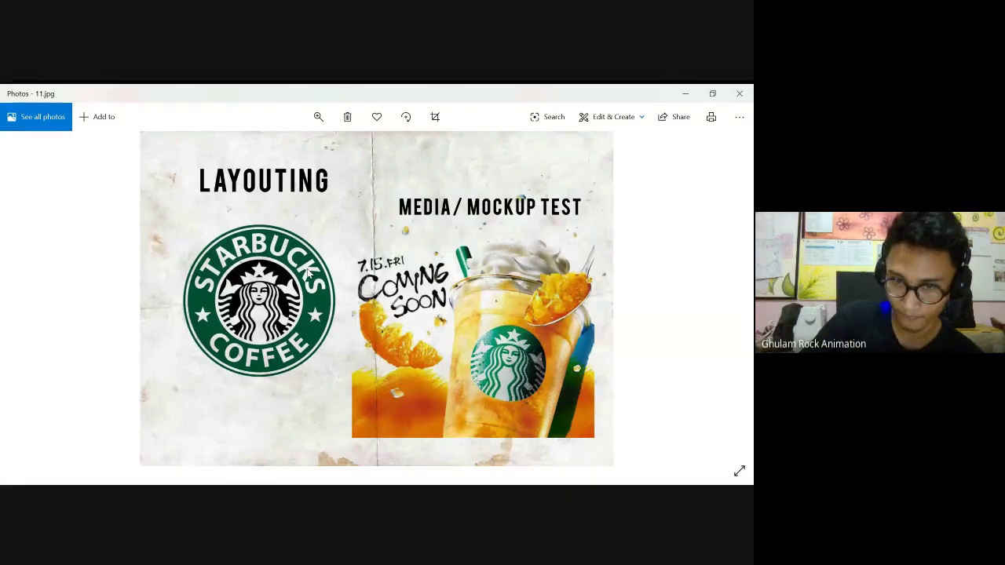
{"action": "key", "text": "Right"}
{"action": "key", "text": "Right"}
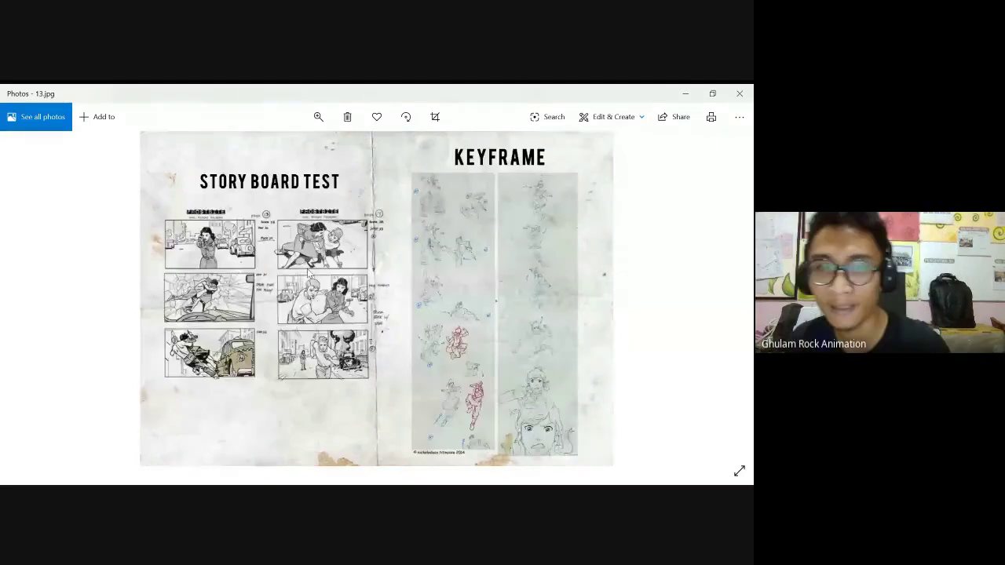